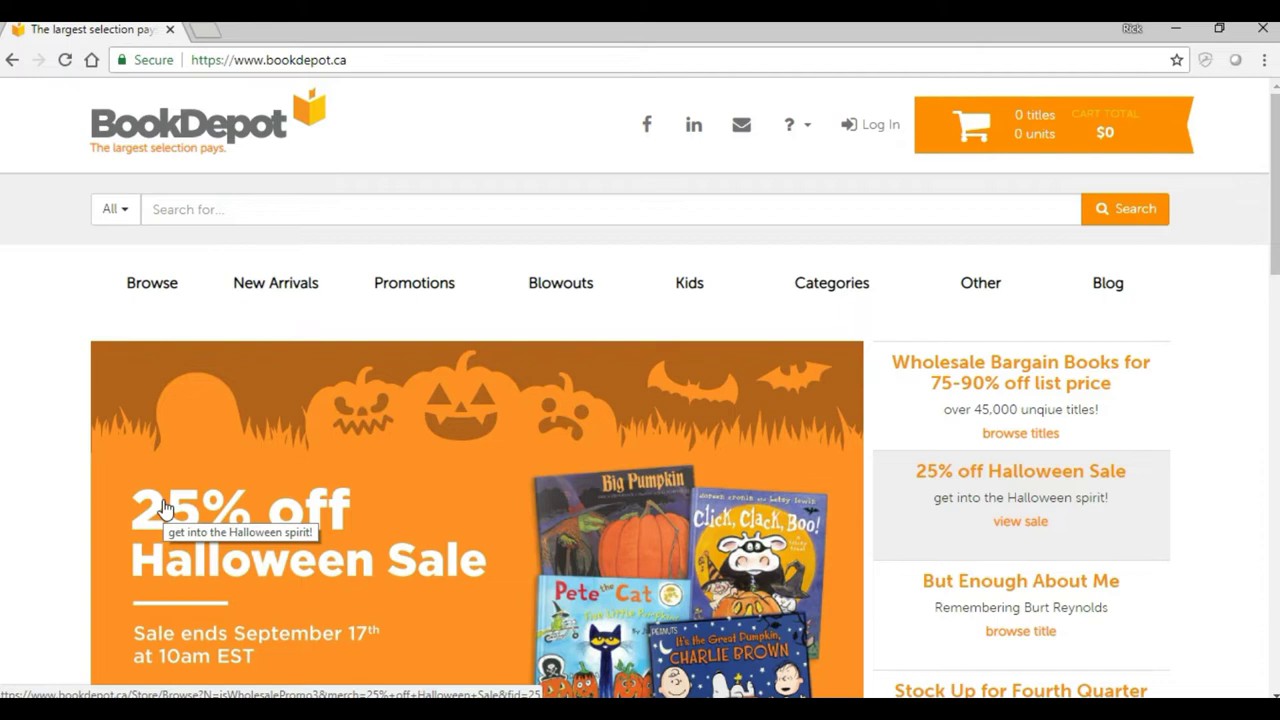
Log in to the BookDepot wholesale account with the account user name and password
left_click(145, 465)
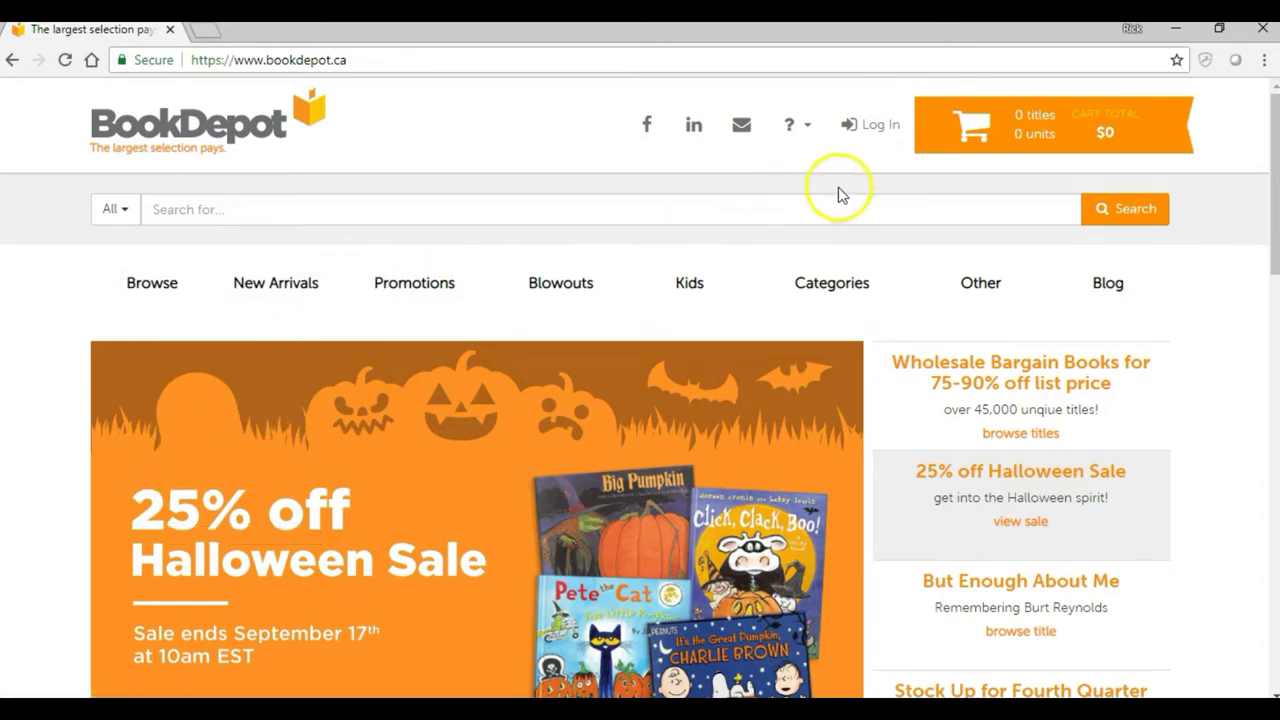
left_click(876, 132)
left_click(866, 291)
left_click(782, 440)
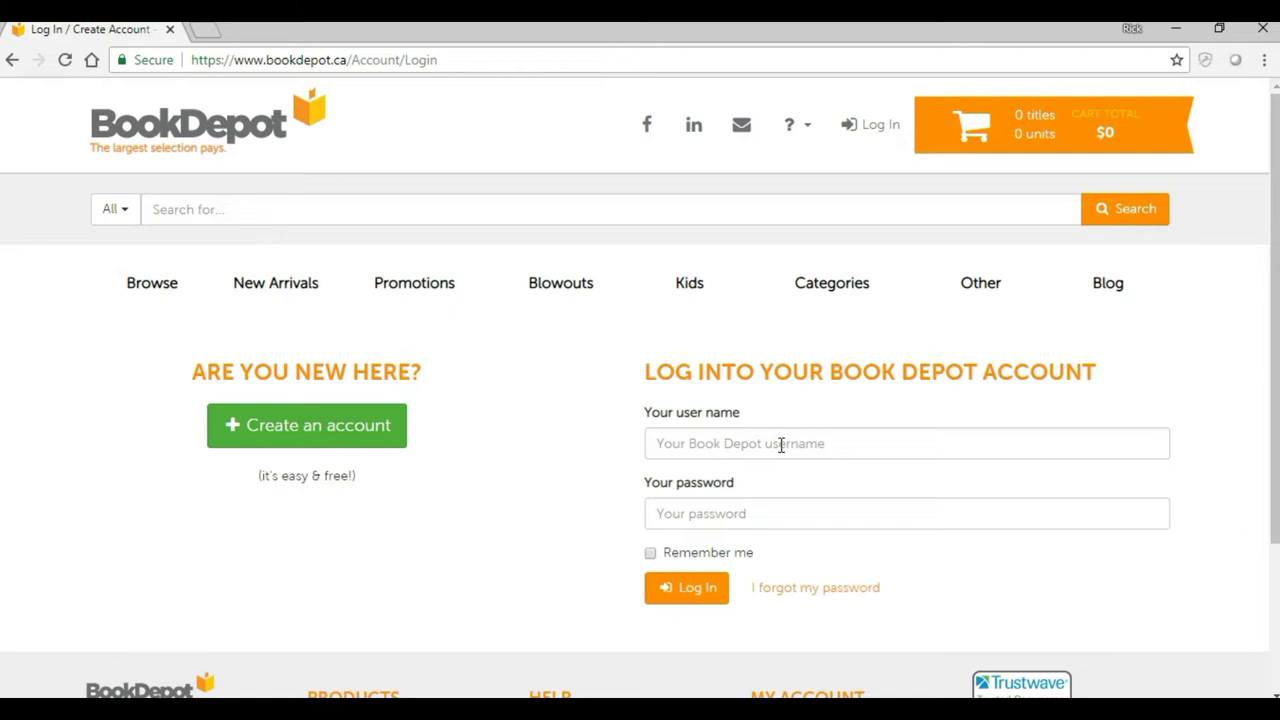
left_click(781, 445)
type("bookdepotrick")
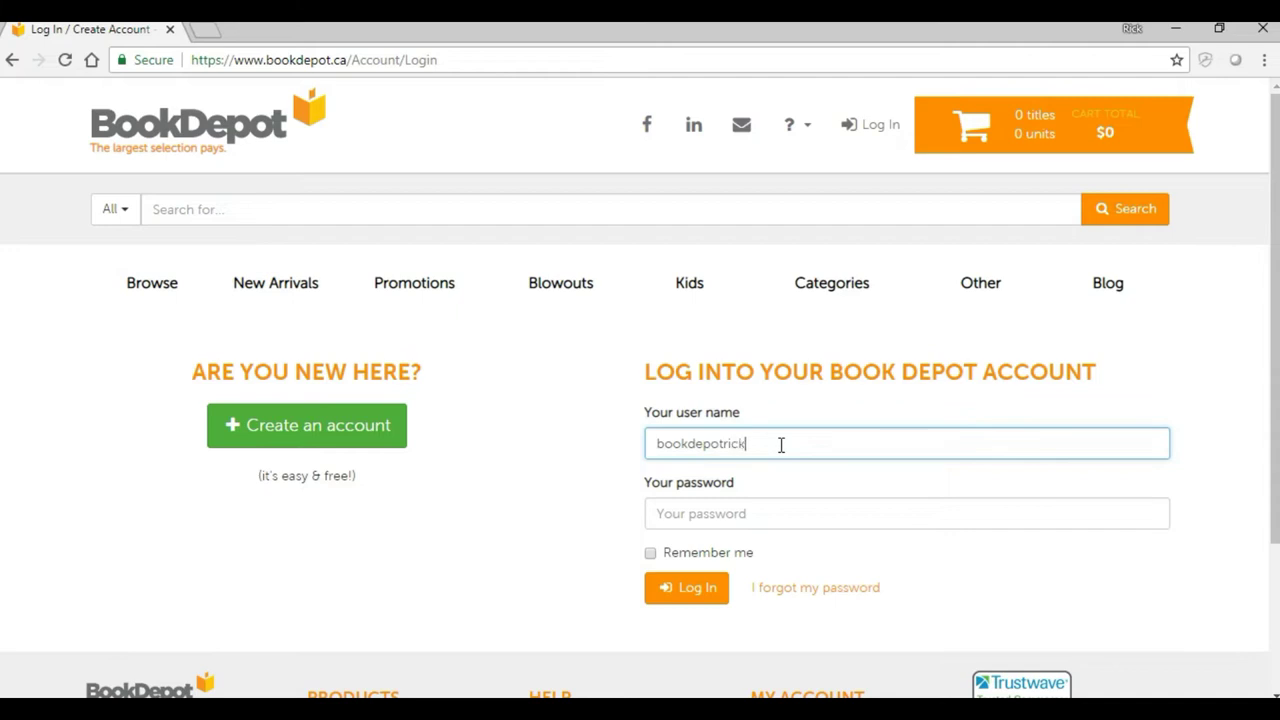
left_click(736, 516)
type("••••••••")
key("Return")
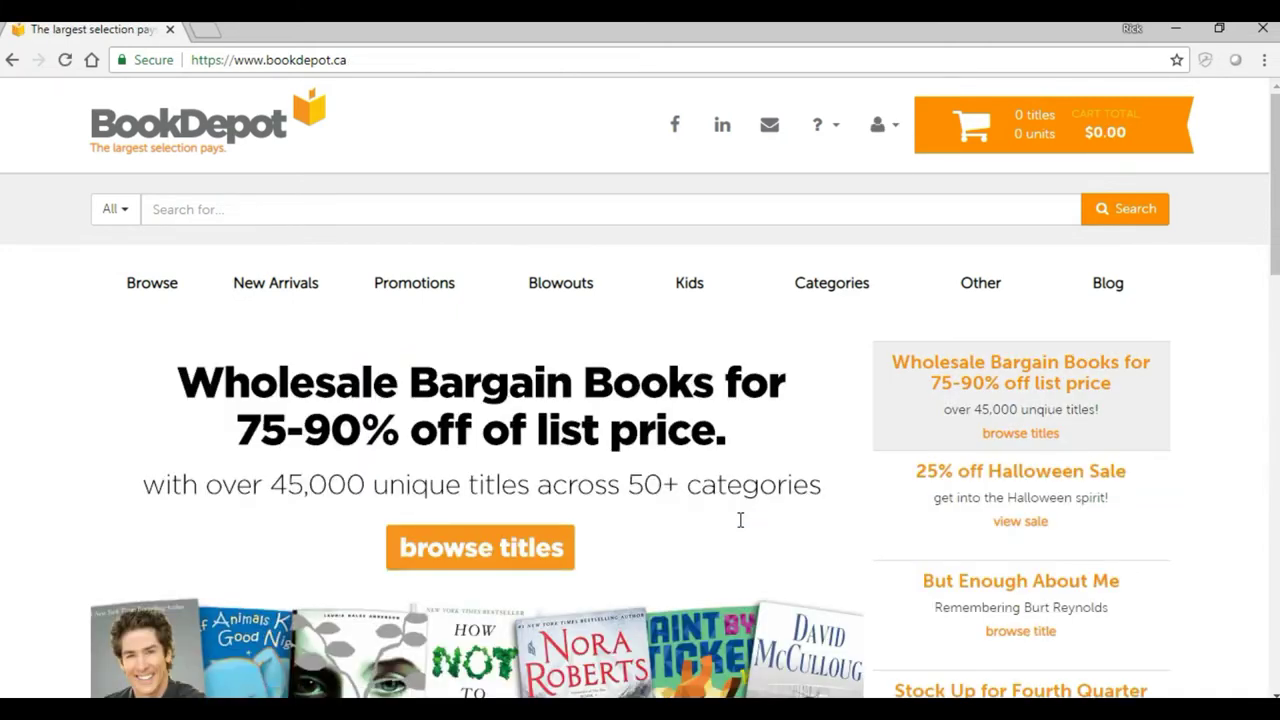
Go to Check Inventory from the account menu and bring up the ISBN workbook
left_click(883, 128)
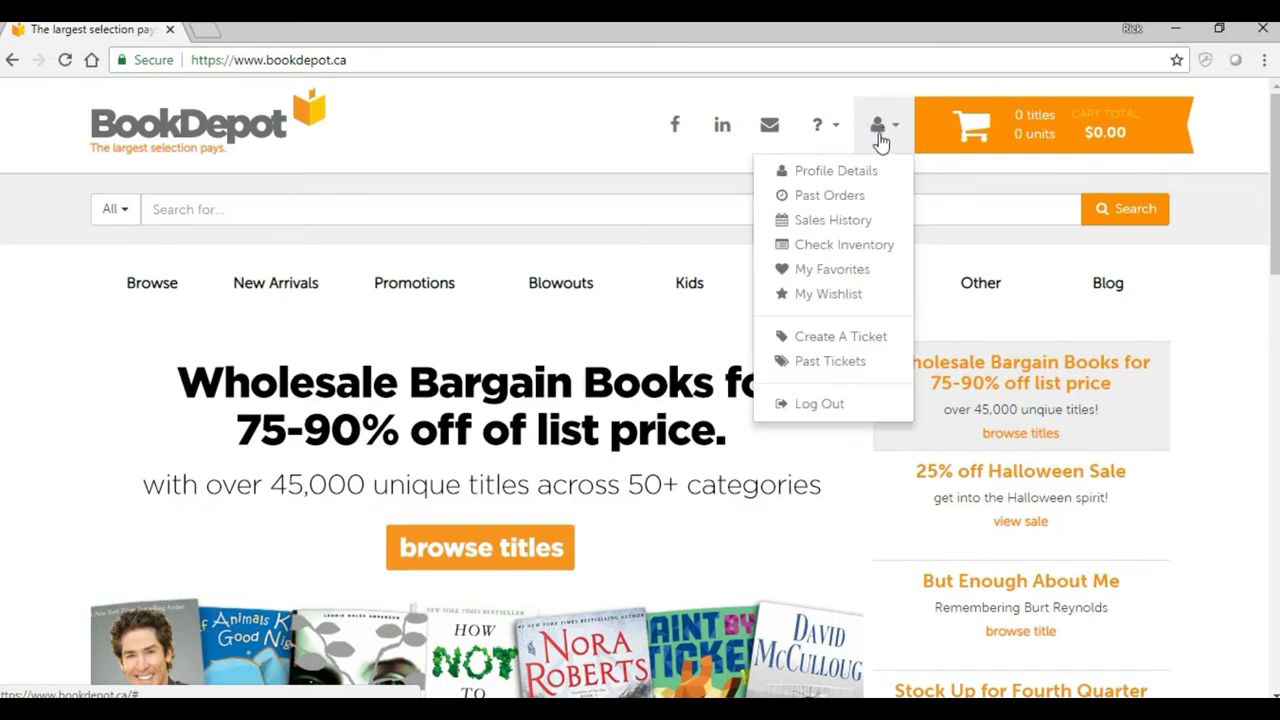
left_click(857, 195)
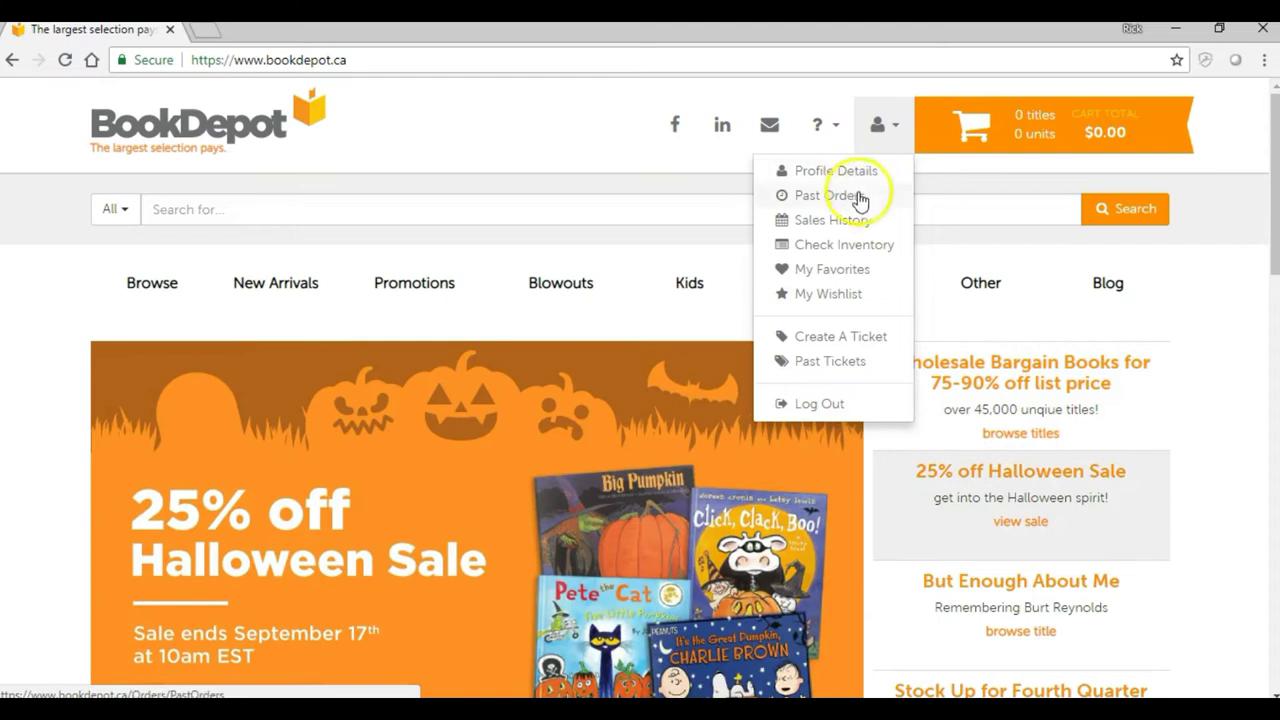
left_click(827, 254)
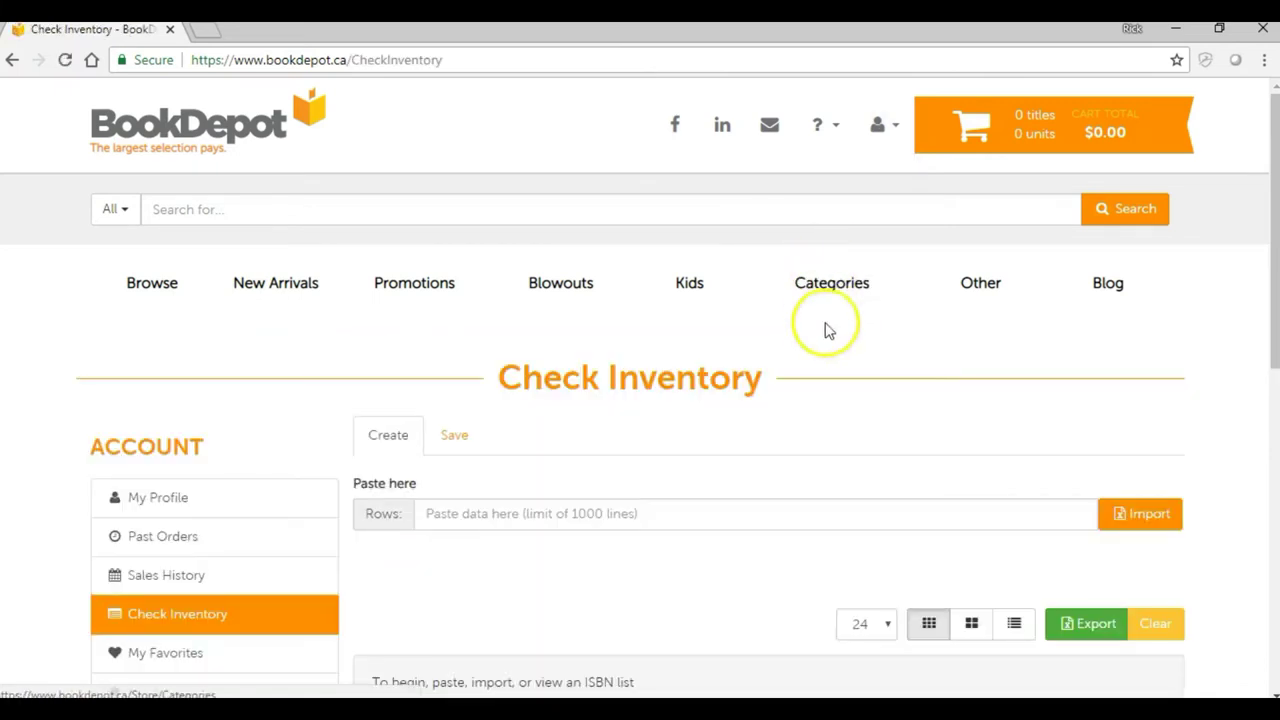
scroll(828, 340, "down", 2)
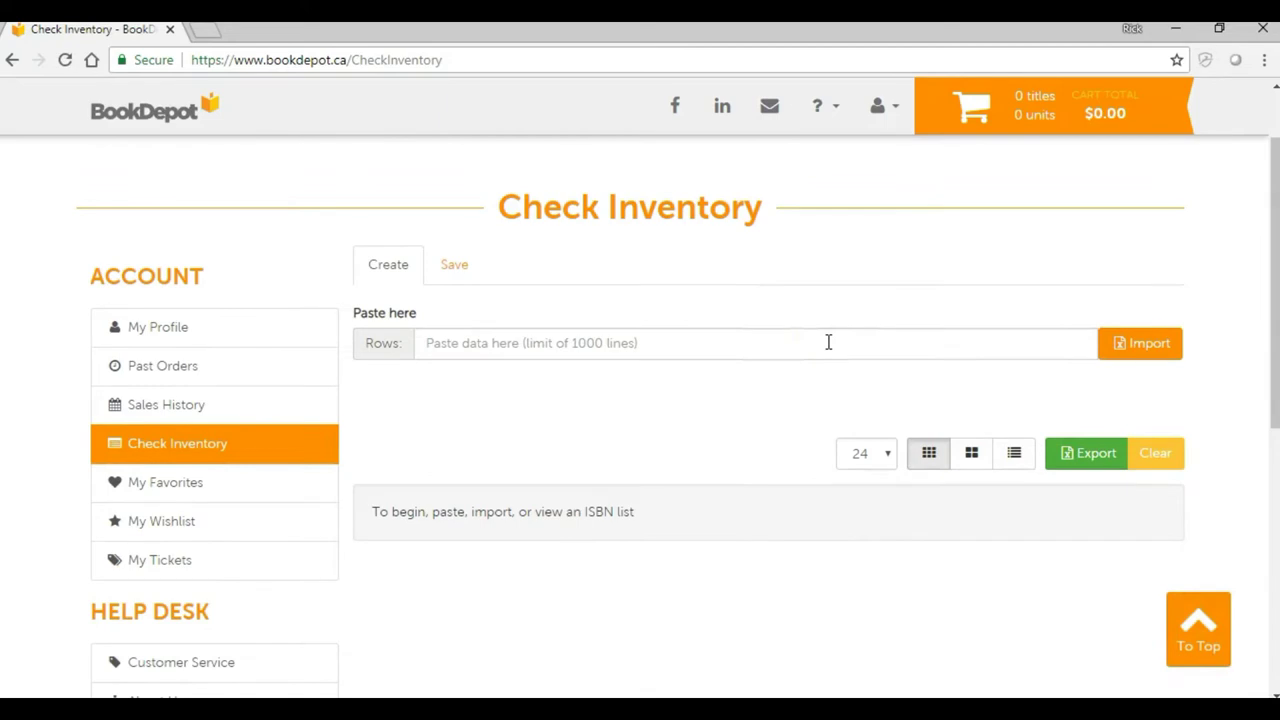
scroll(828, 342, "up", 2)
left_click(826, 360)
scroll(826, 360, "down", 2)
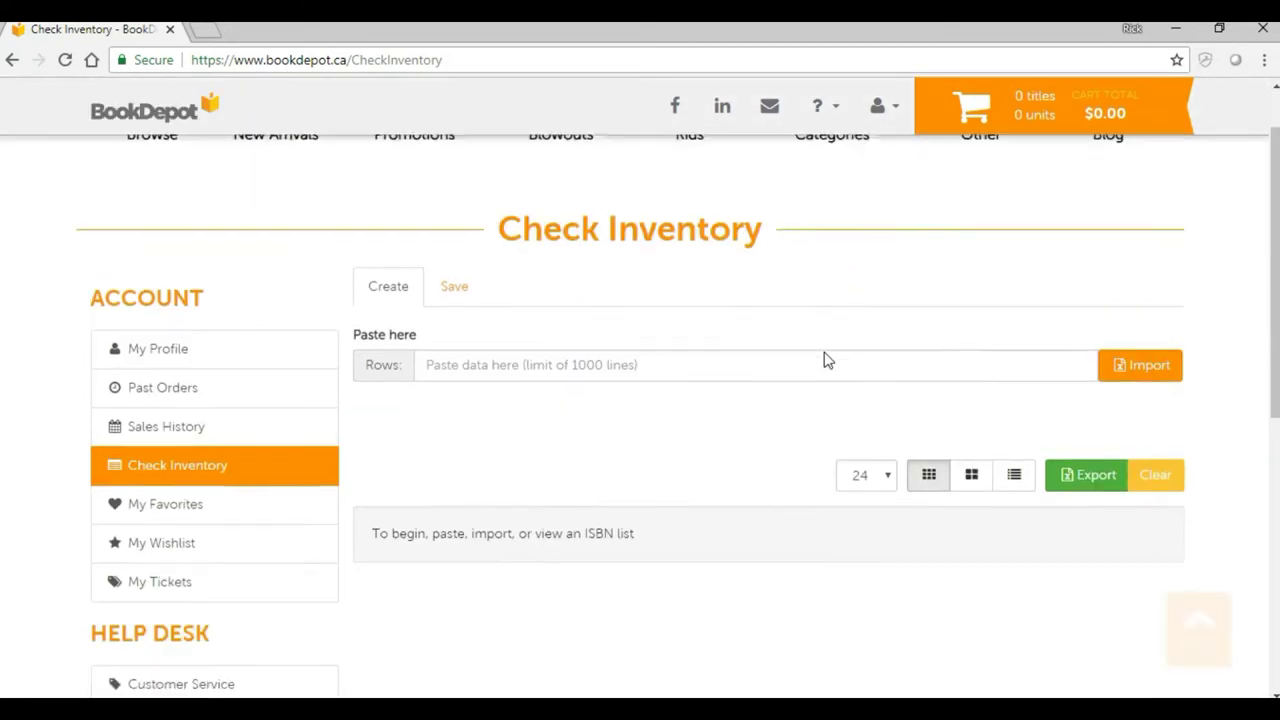
left_click(664, 350)
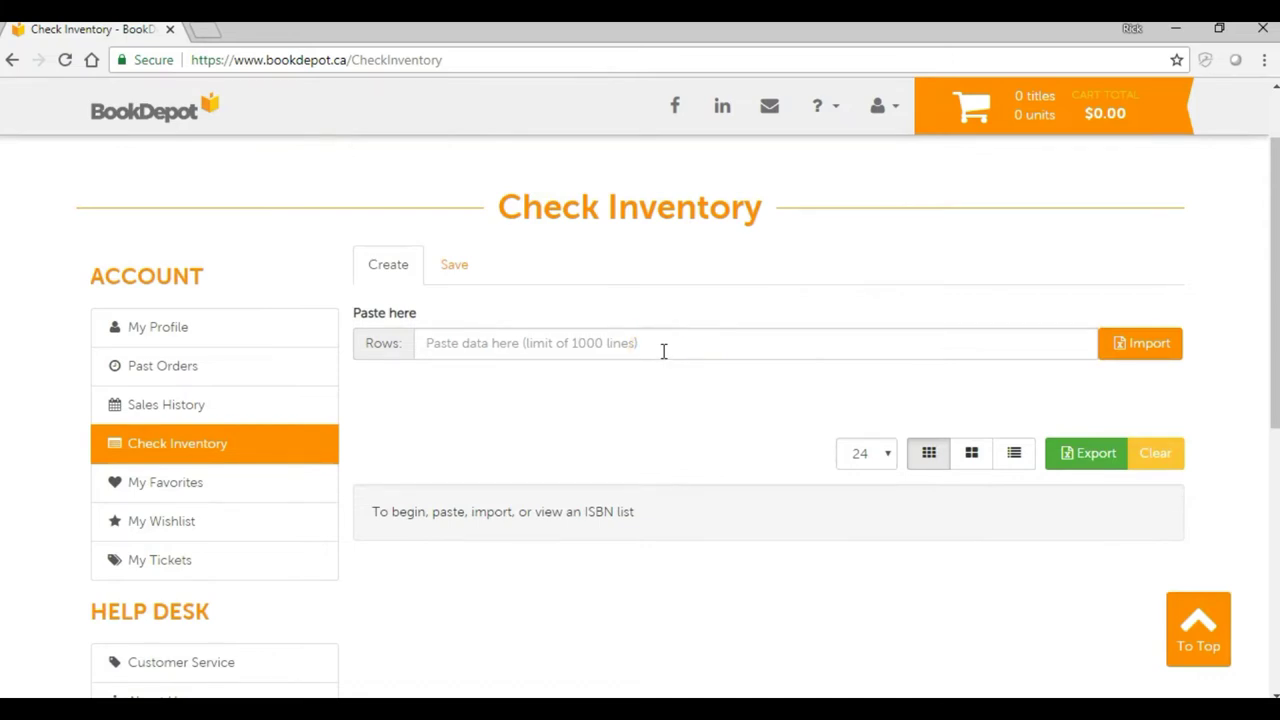
left_click(636, 332)
Bring the ISBN spreadsheet forward and resize its window beside the BookDepot page
left_click(480, 630)
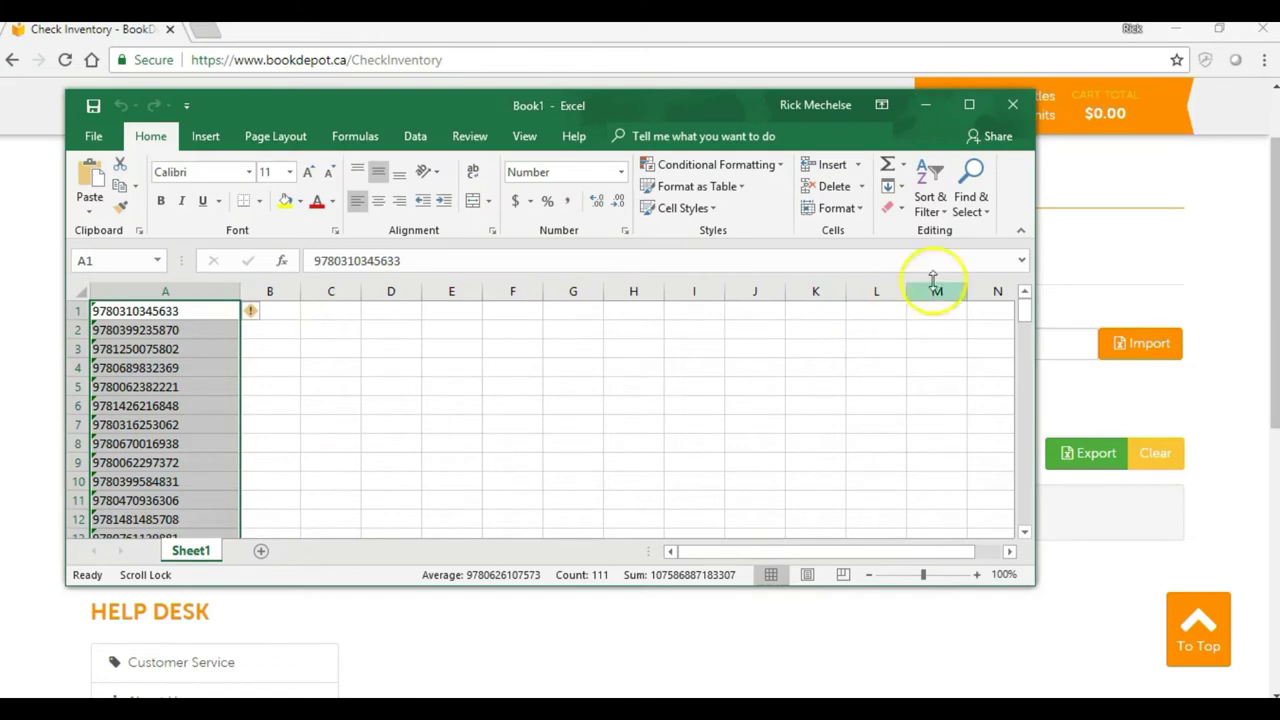
left_click_drag(1036, 246, 434, 229)
left_click_drag(436, 588, 458, 655)
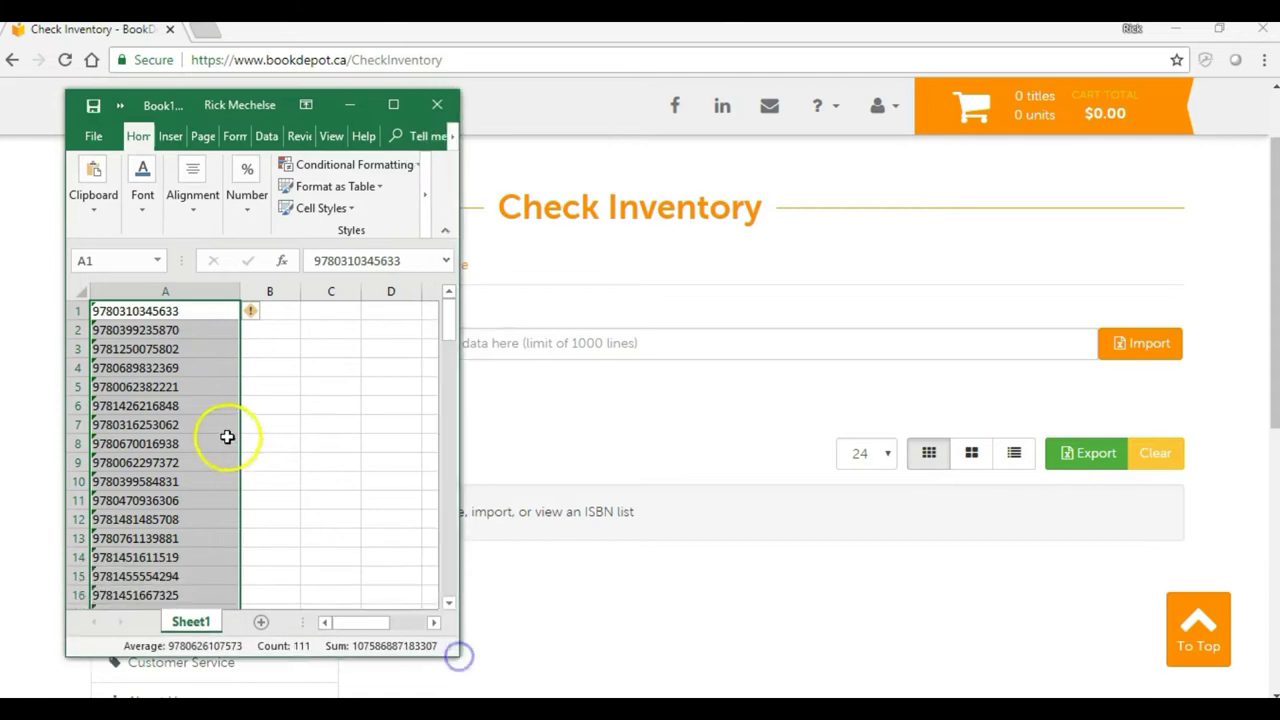
Copy cells A1 to A111 holding the 111 ISBNs, then return to BookDepot
left_click(186, 311)
left_click_drag(186, 311, 164, 578)
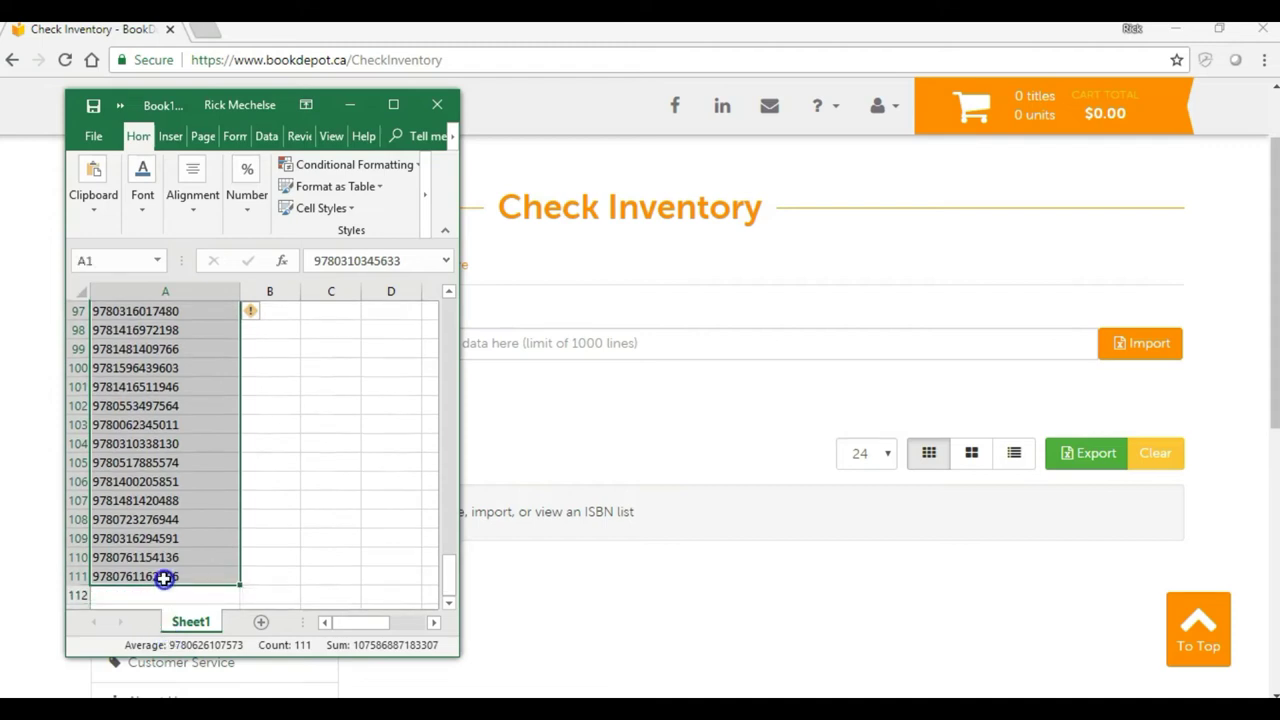
right_click(164, 578)
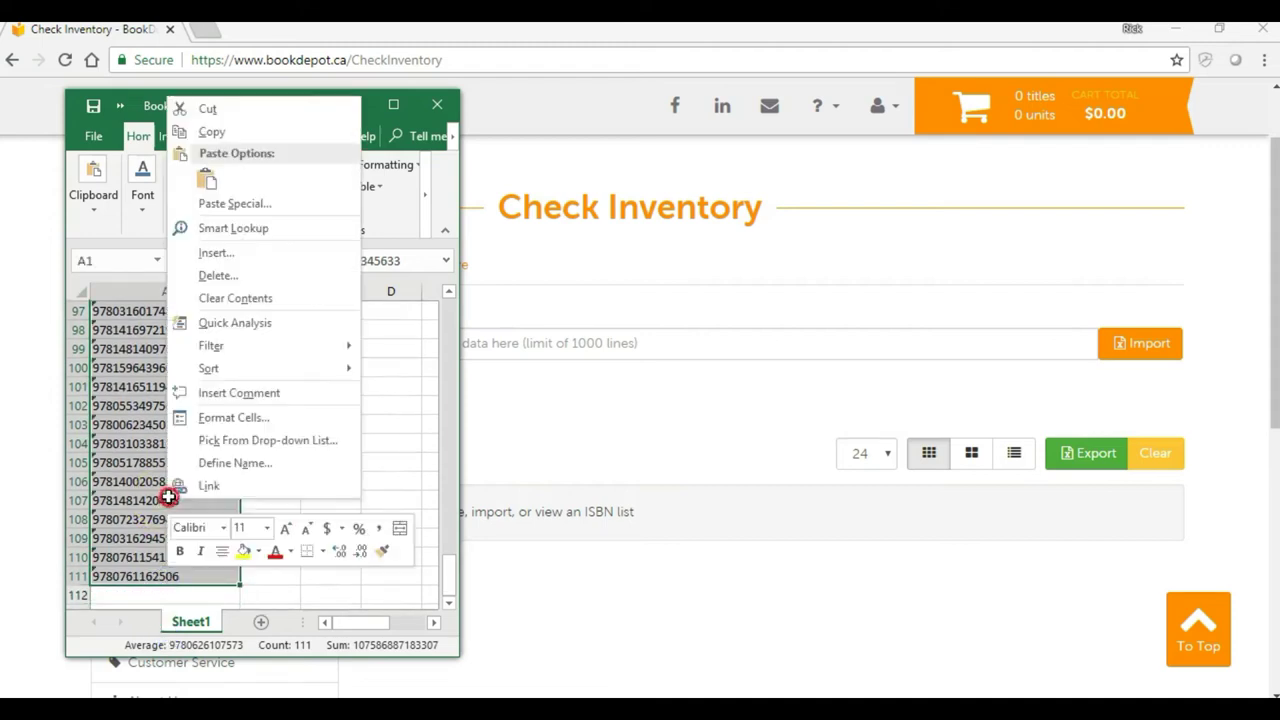
left_click(212, 131)
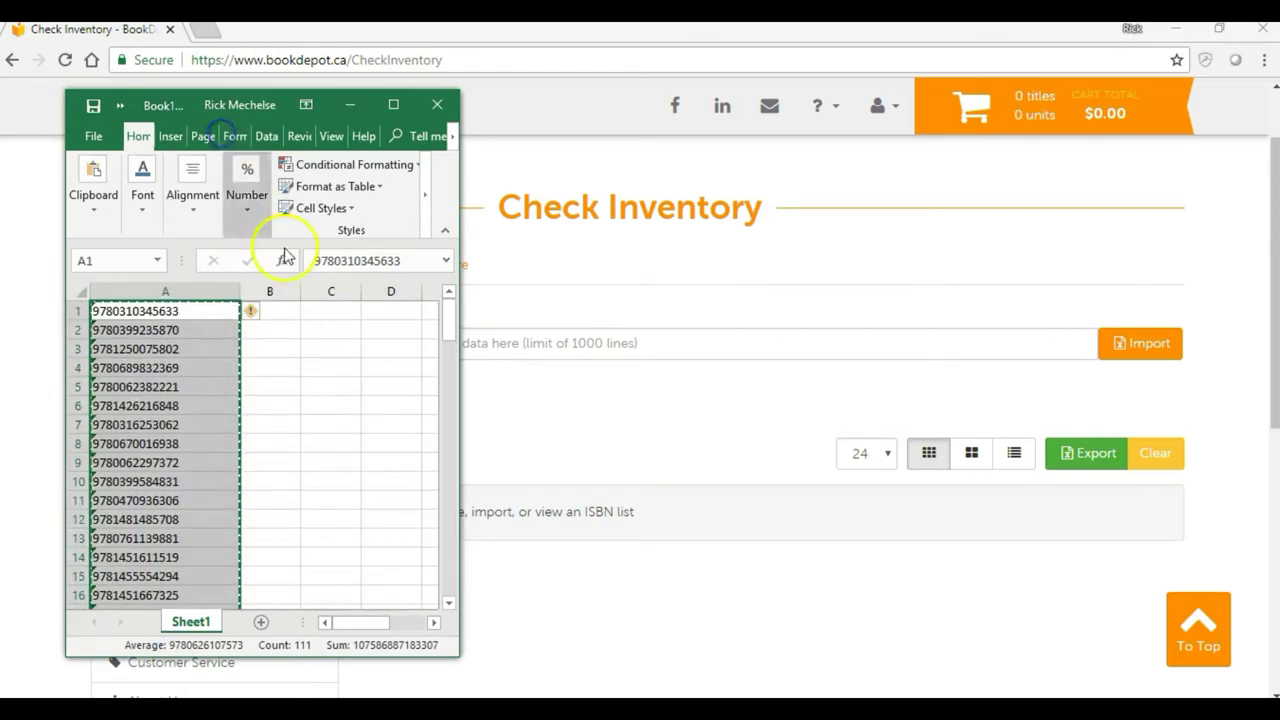
left_click(580, 309)
Paste the 111 ISBNs into the 'Paste here' rows field to check inventory
left_click(487, 343)
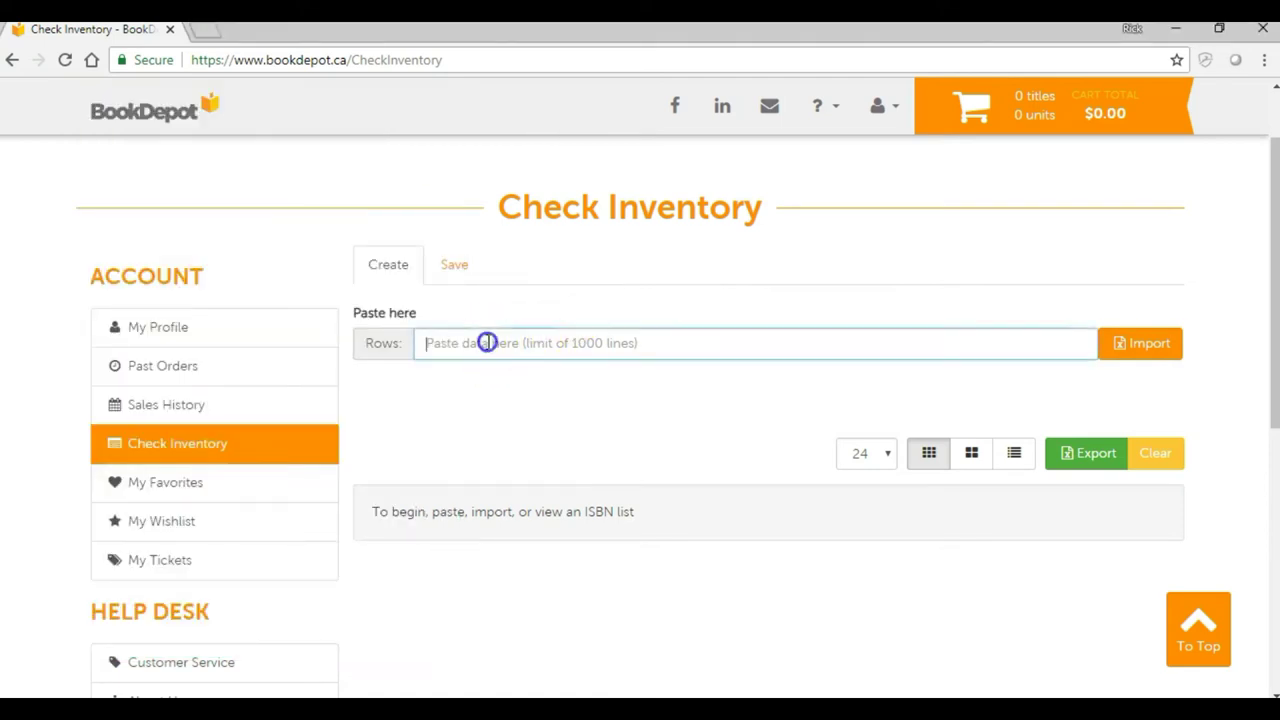
right_click(487, 343)
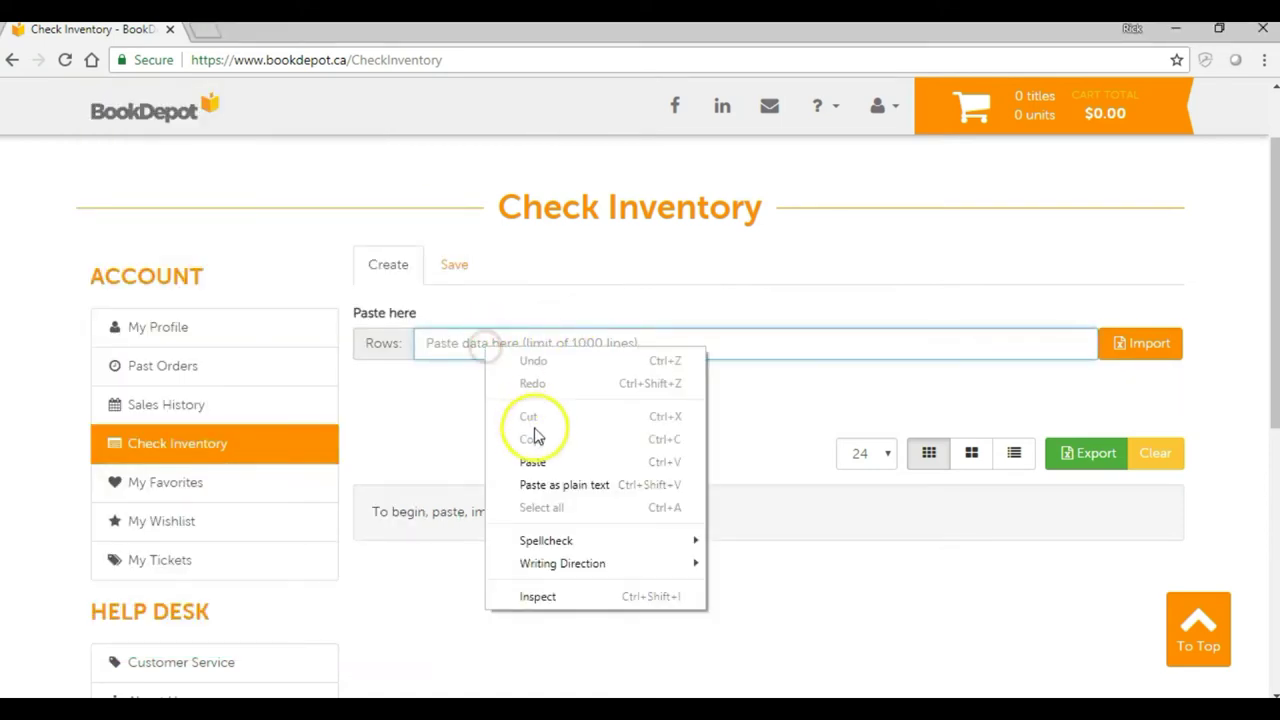
left_click(533, 461)
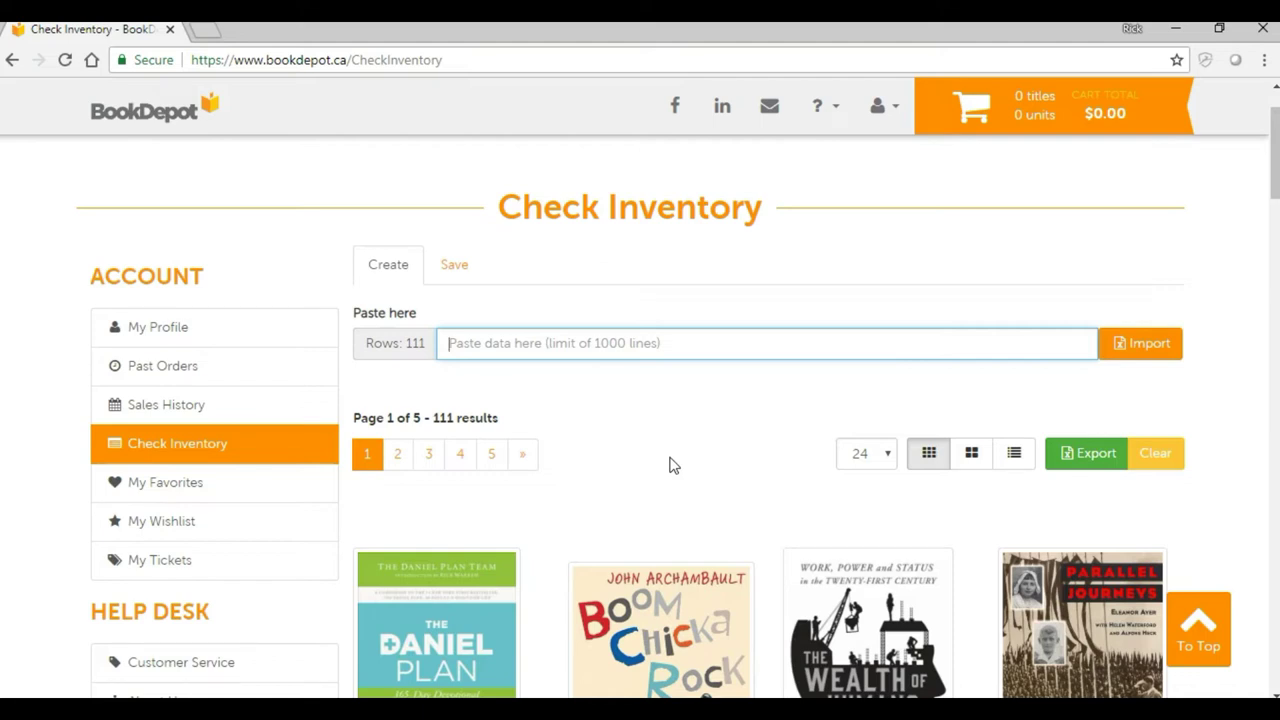
Set the results Page Size to 96
scroll(673, 465, "down", 1)
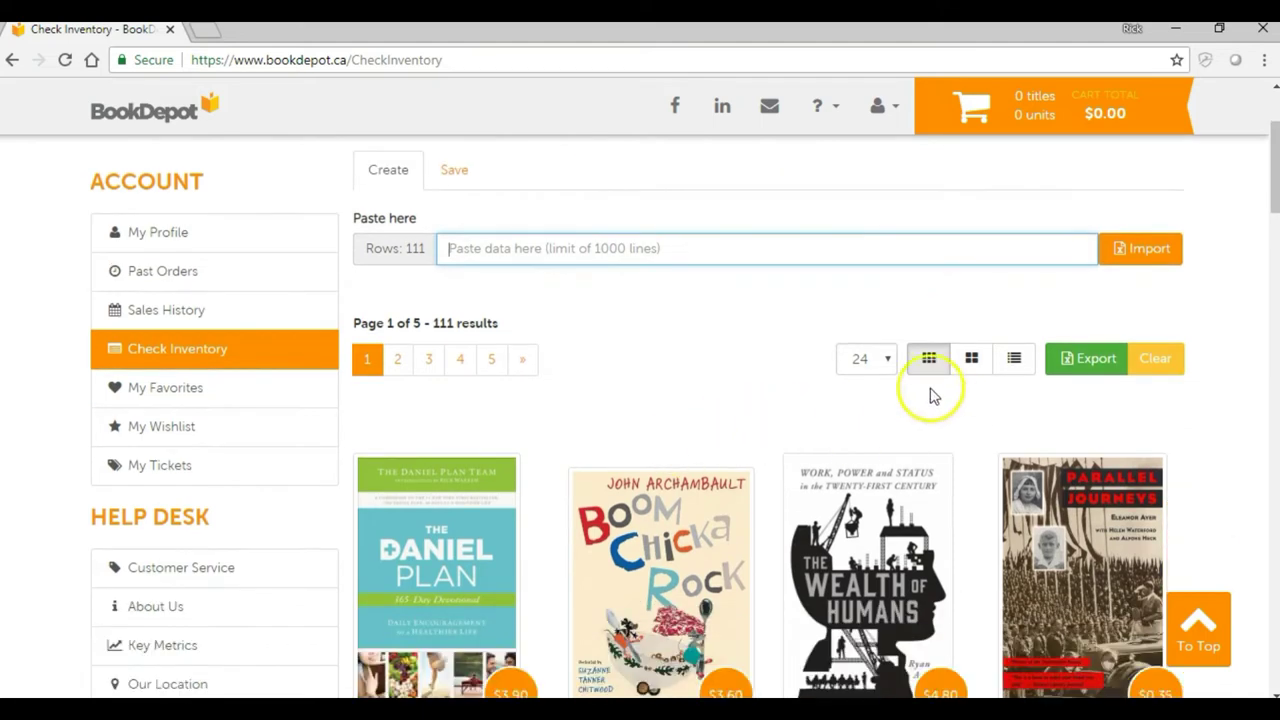
left_click(893, 368)
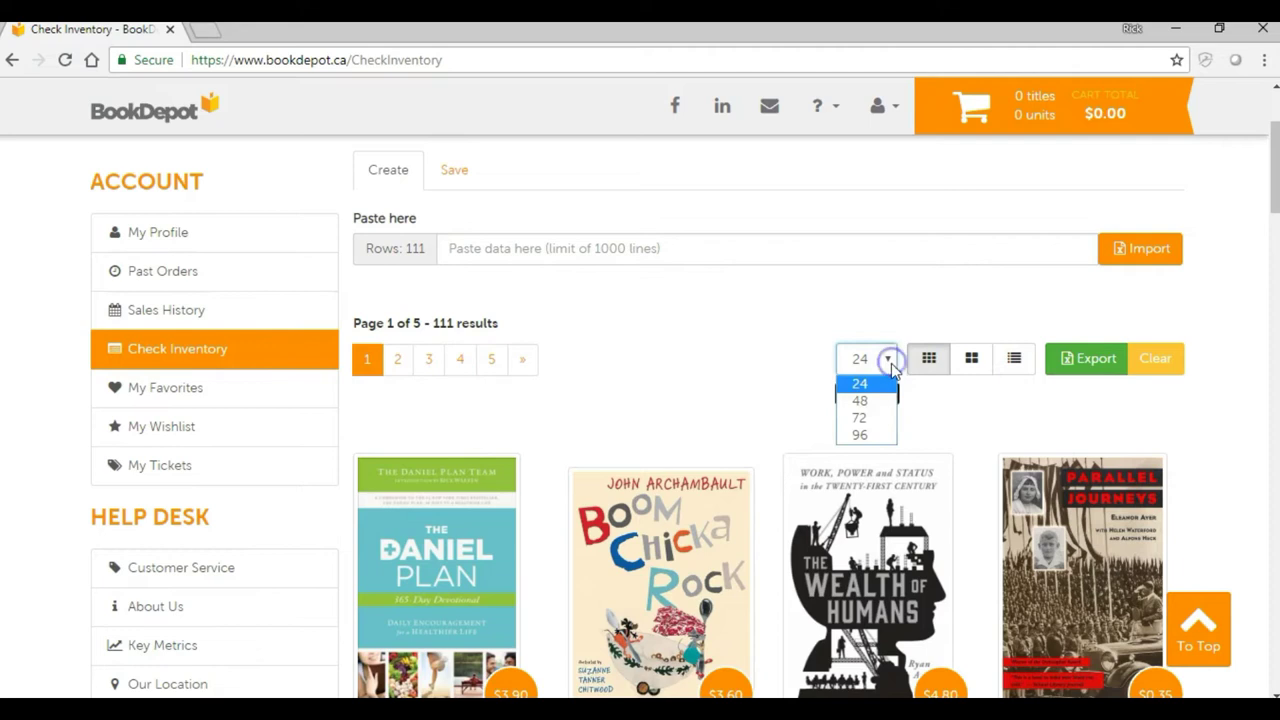
left_click(871, 433)
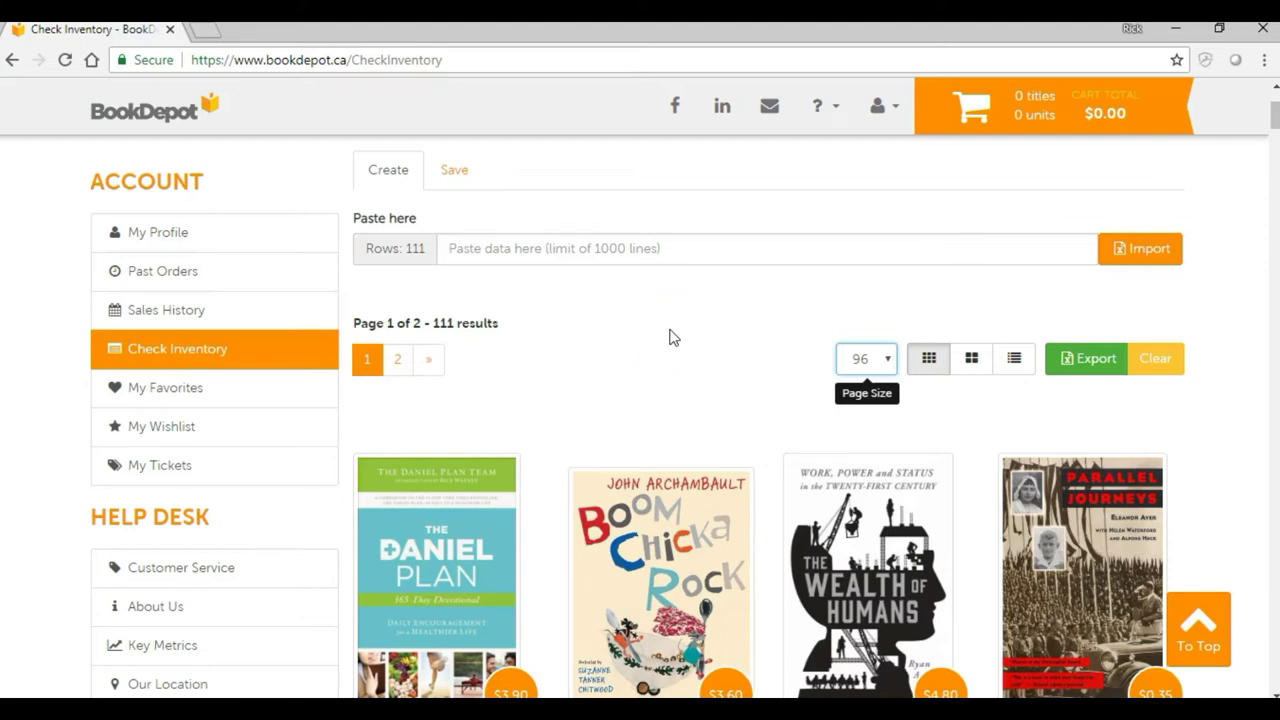
scroll(670, 338, "down", 1)
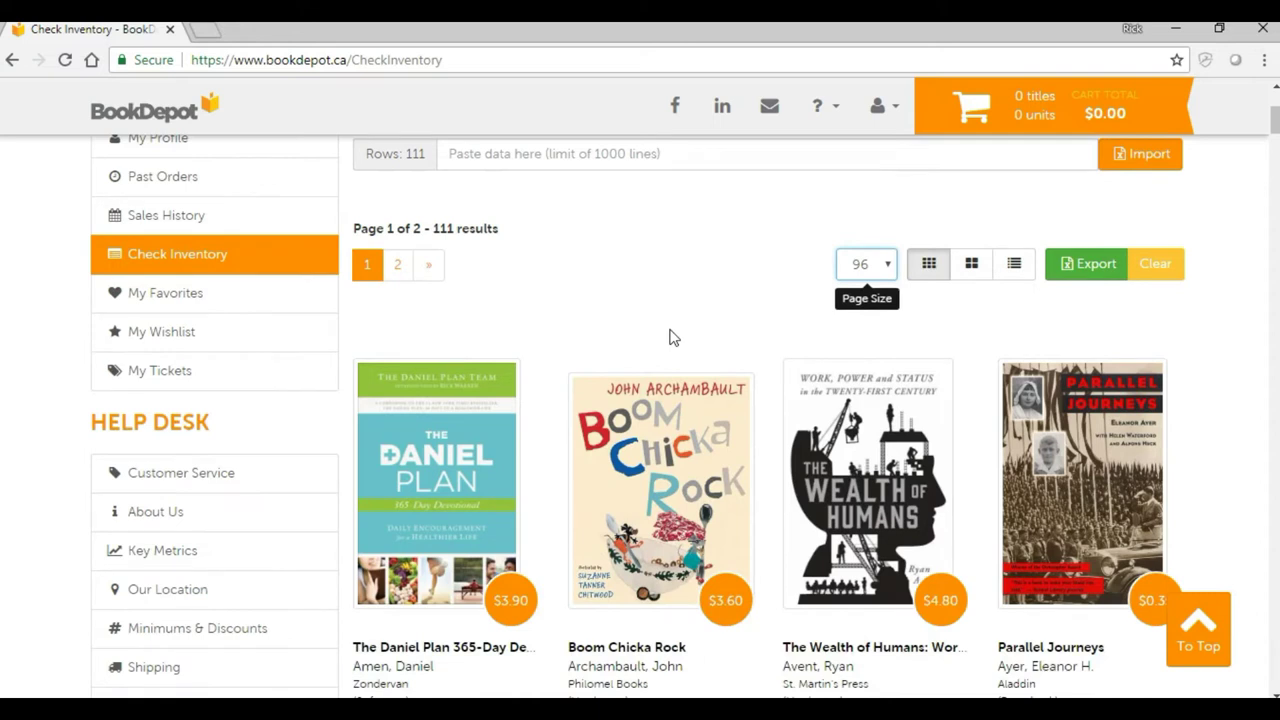
scroll(670, 338, "down", 1)
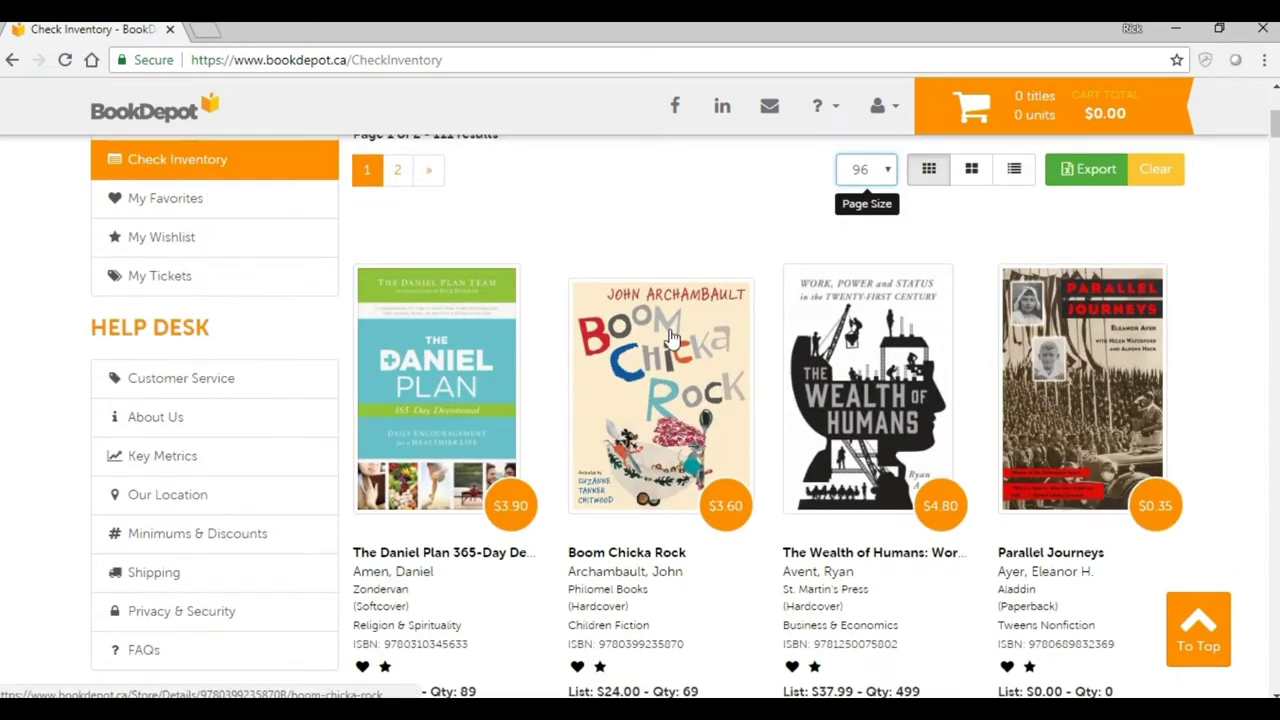
scroll(655, 355, "down", 1)
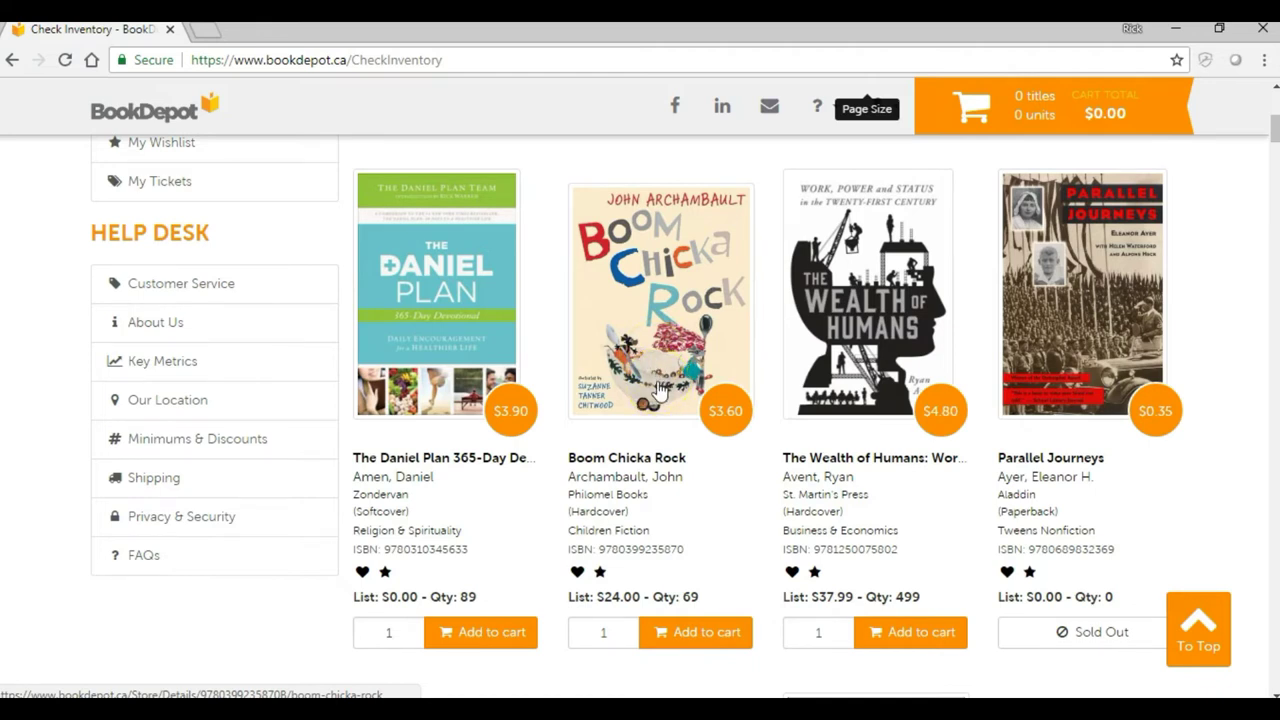
scroll(660, 390, "down", 1)
scroll(1030, 360, "up", 1)
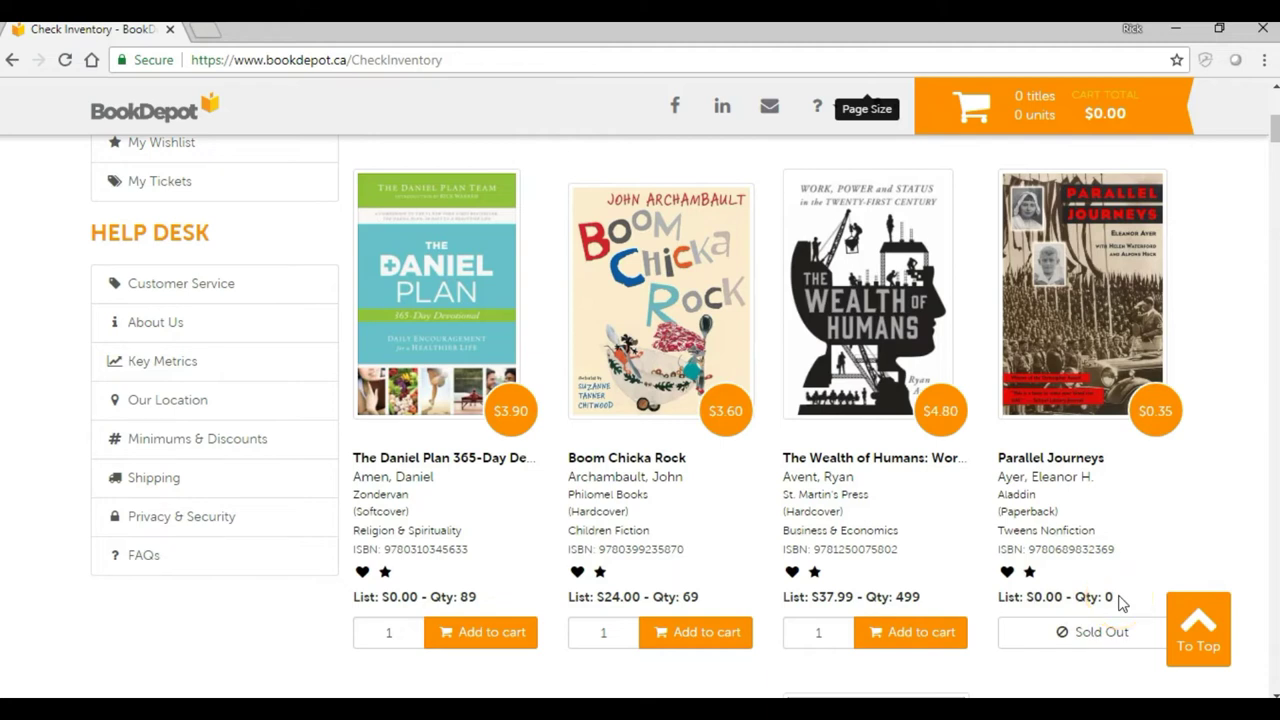
scroll(1108, 600, "down", 1)
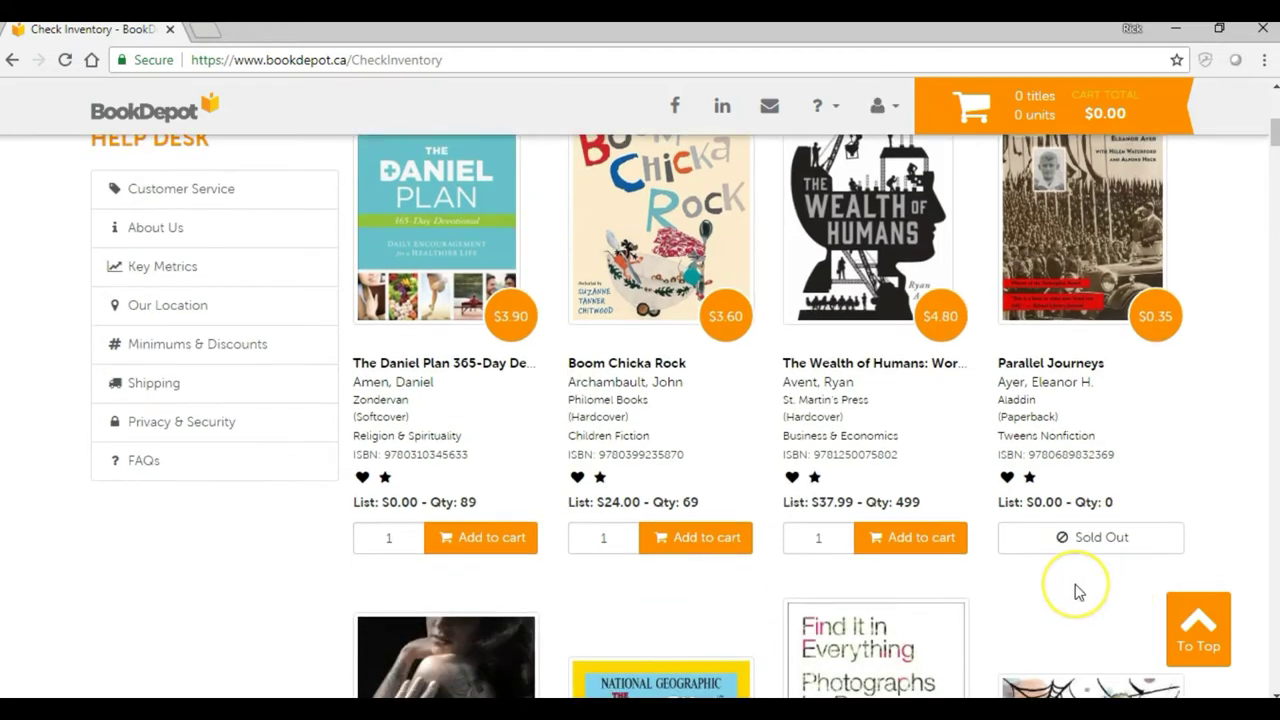
left_click(729, 492)
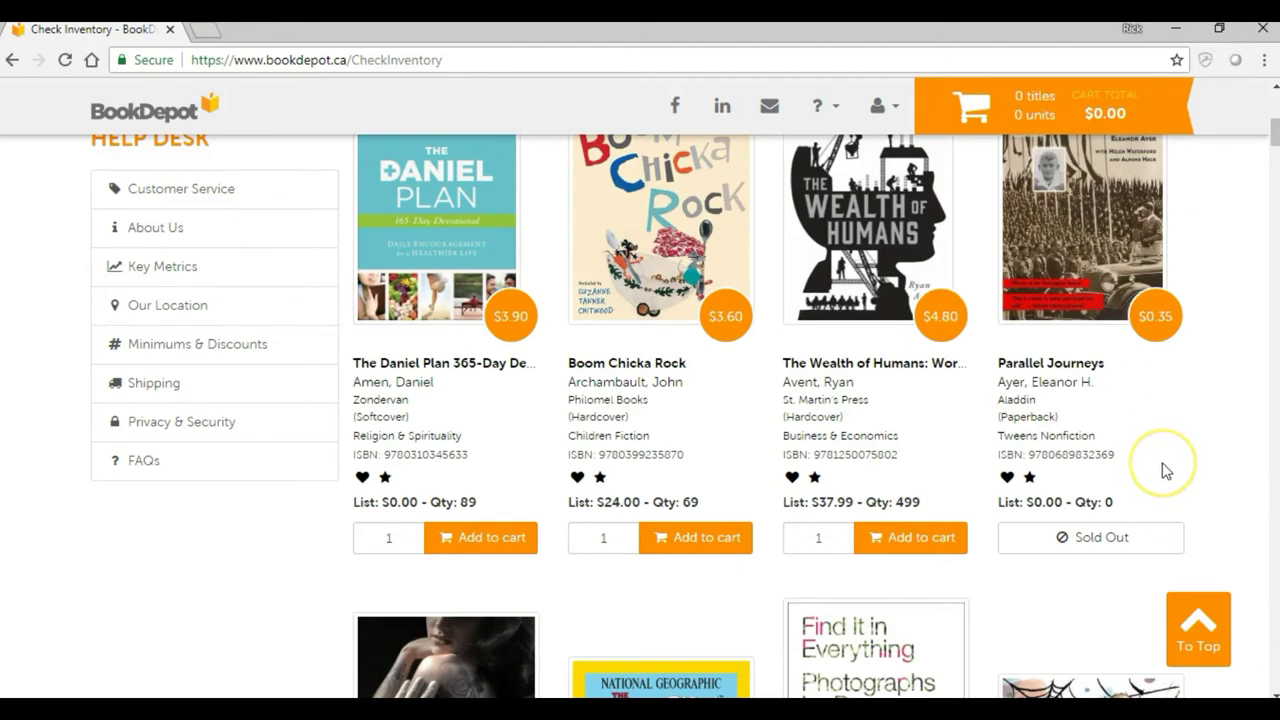
scroll(1165, 471, "up", 1)
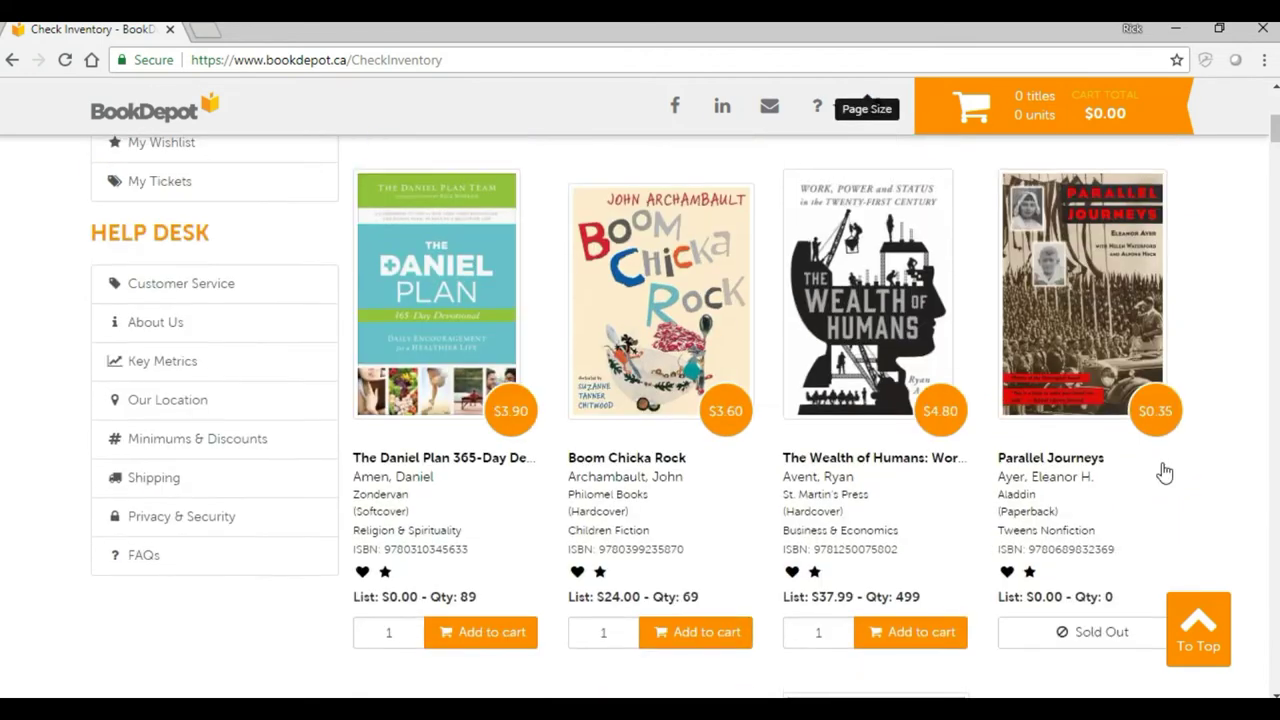
scroll(1165, 471, "up", 1)
mouse_move(1140, 464)
left_mouse_down()
mouse_move(1074, 478)
mouse_move(1046, 507)
left_mouse_up()
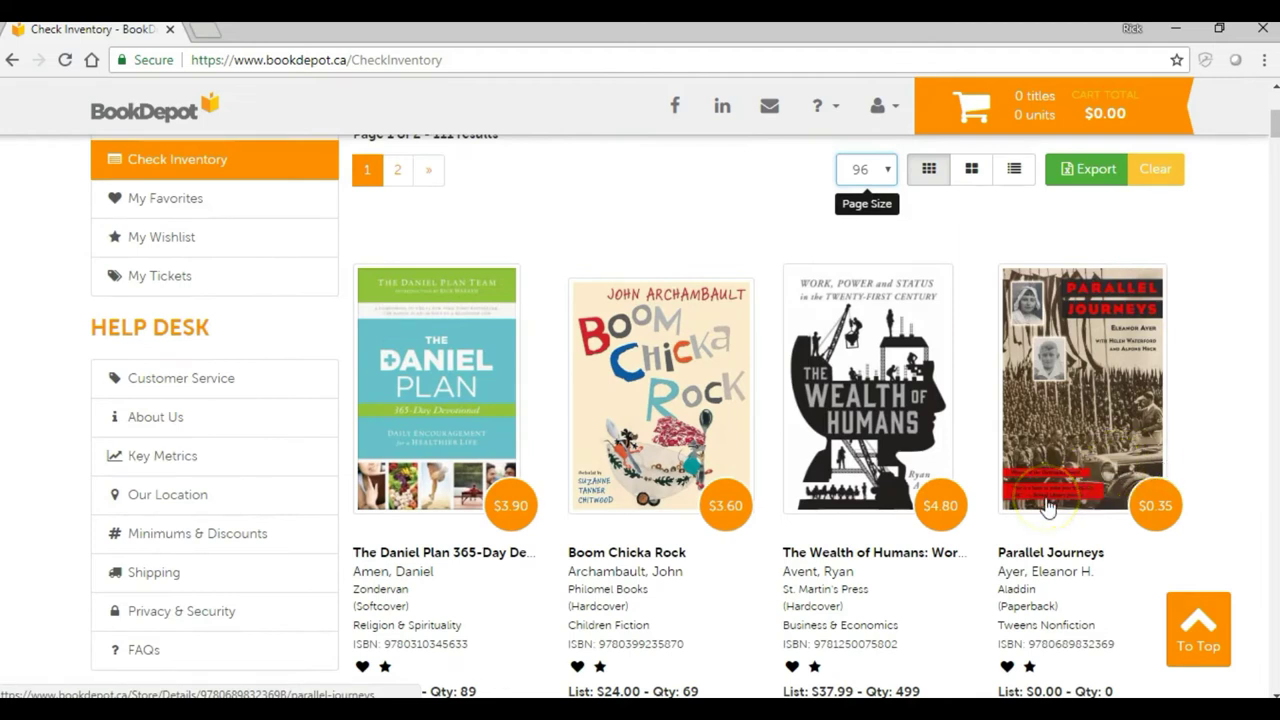
scroll(1046, 507, "up", 2)
scroll(1046, 507, "down", 5)
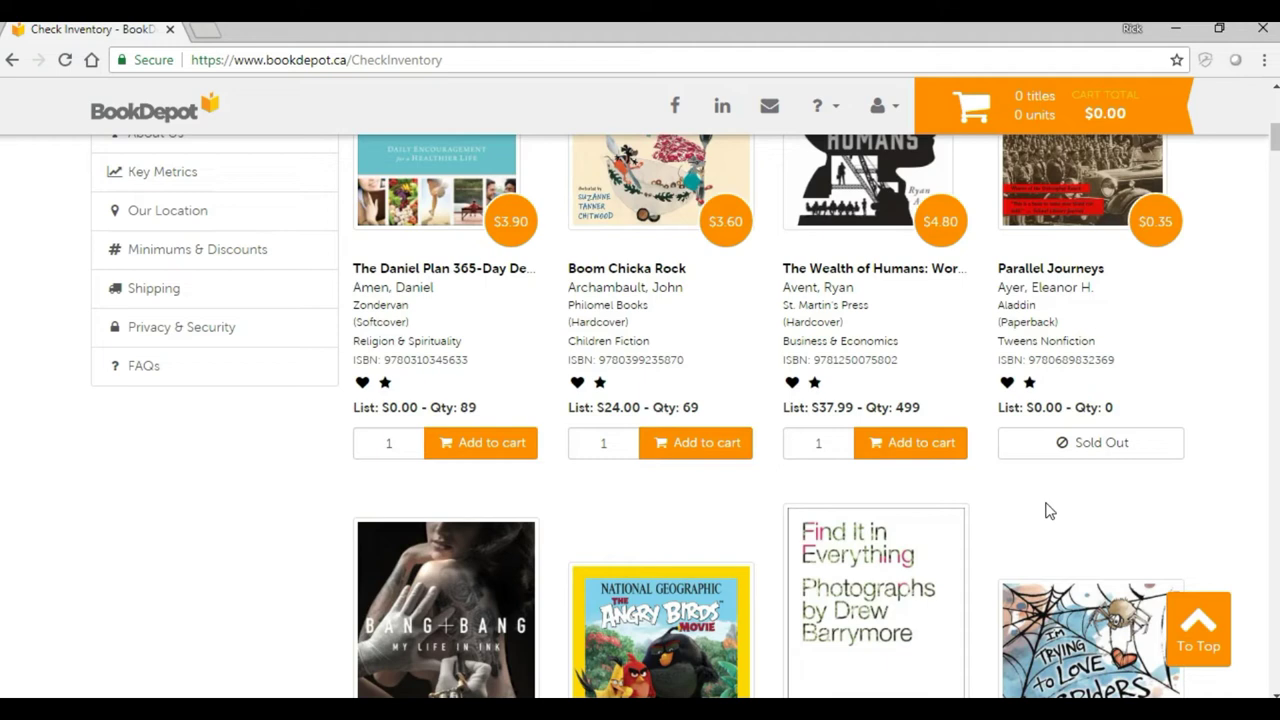
scroll(1046, 510, "down", 1)
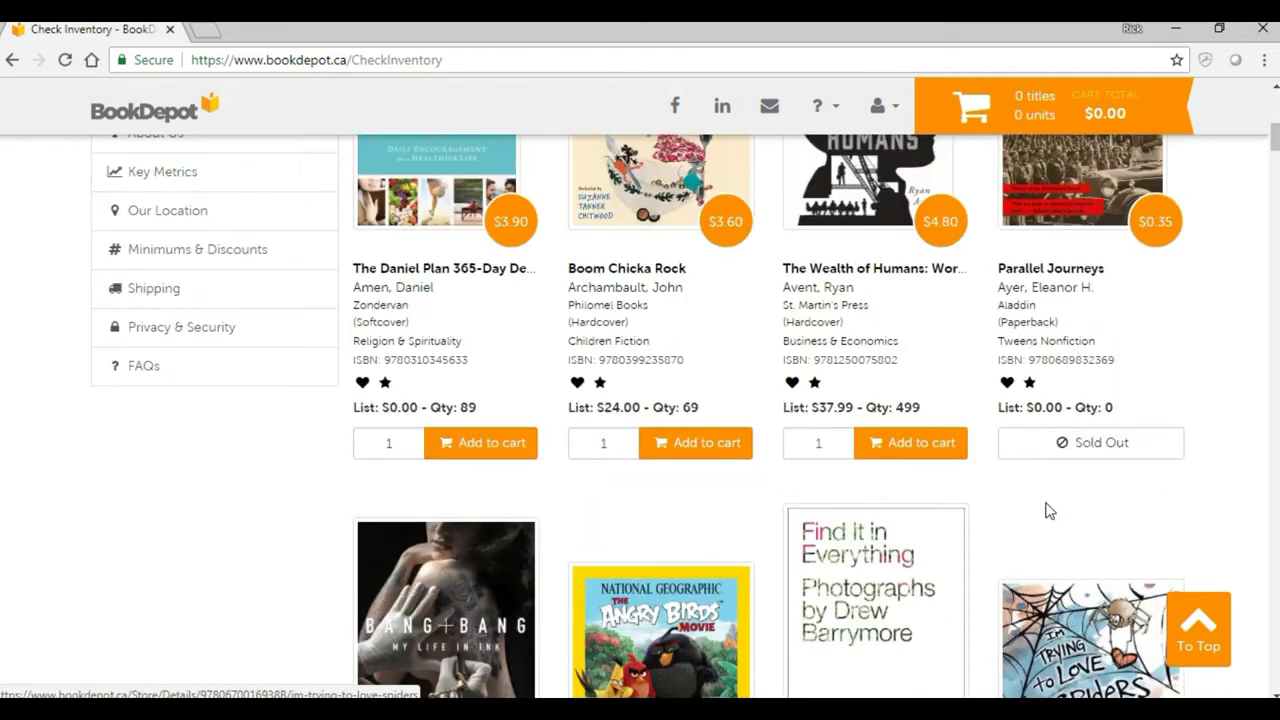
scroll(1046, 510, "down", 1)
left_click(1120, 395)
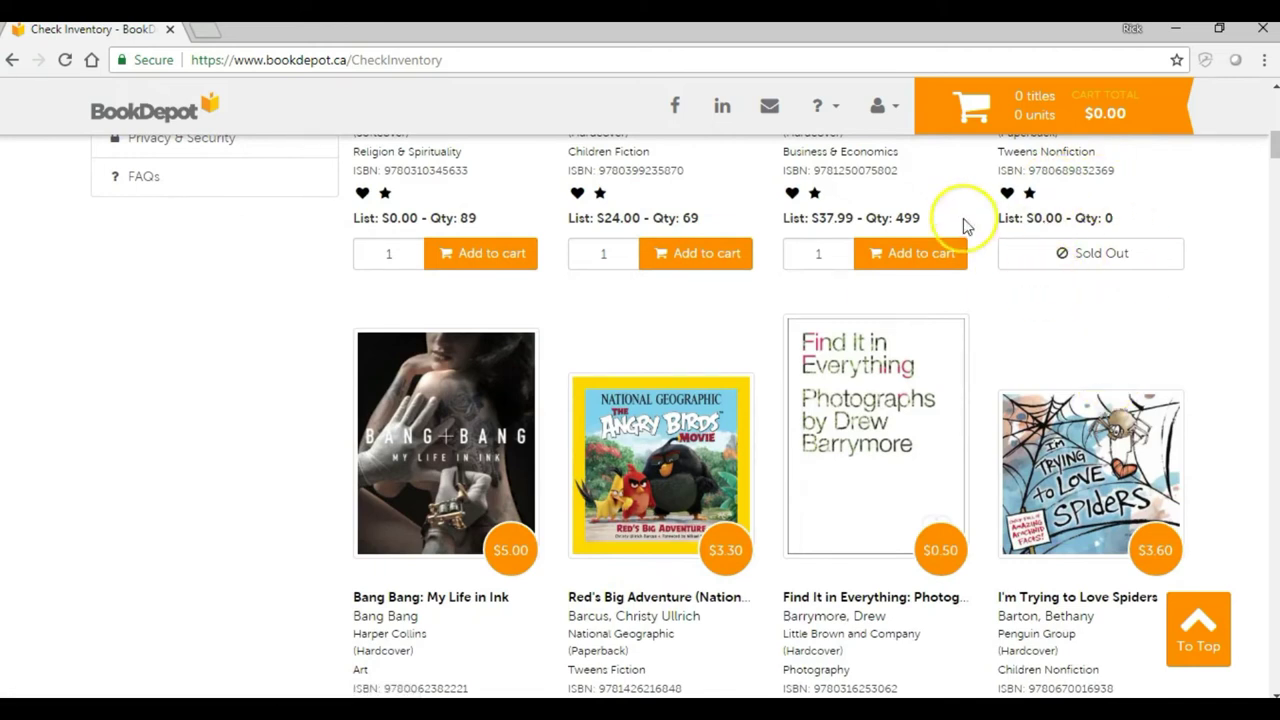
scroll(1160, 230, "up", 2)
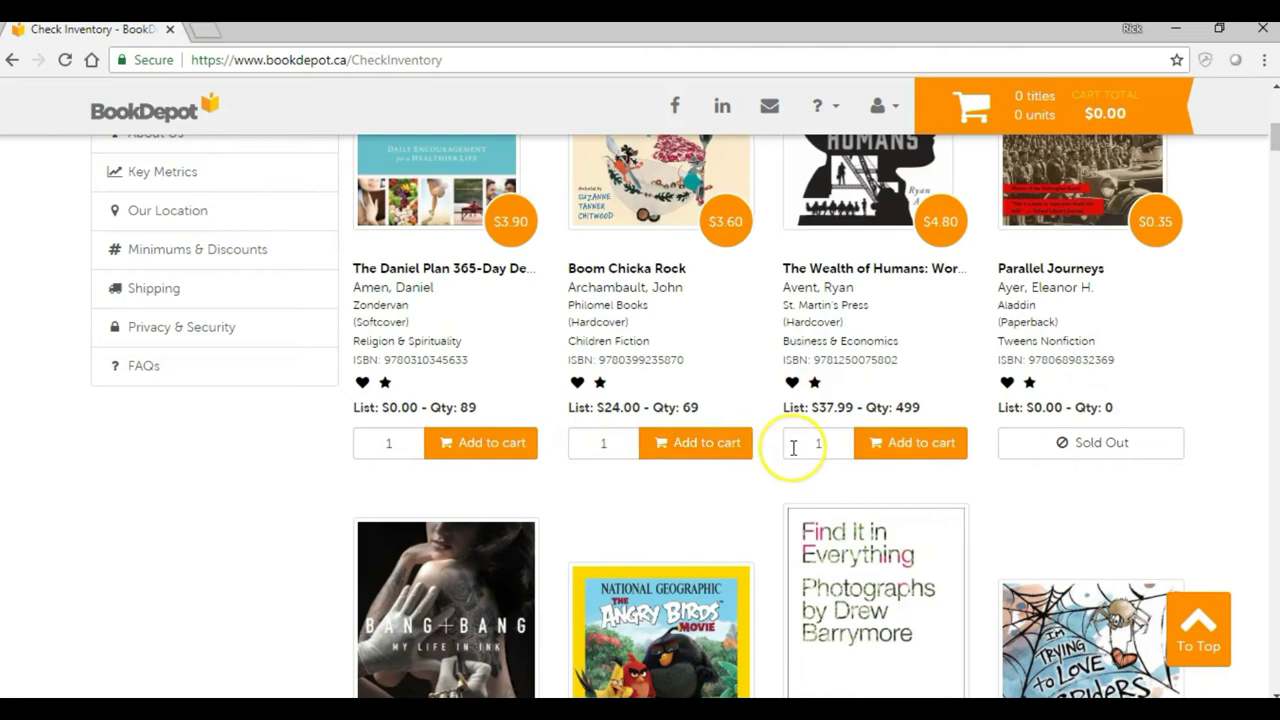
scroll(1140, 294, "down", 3)
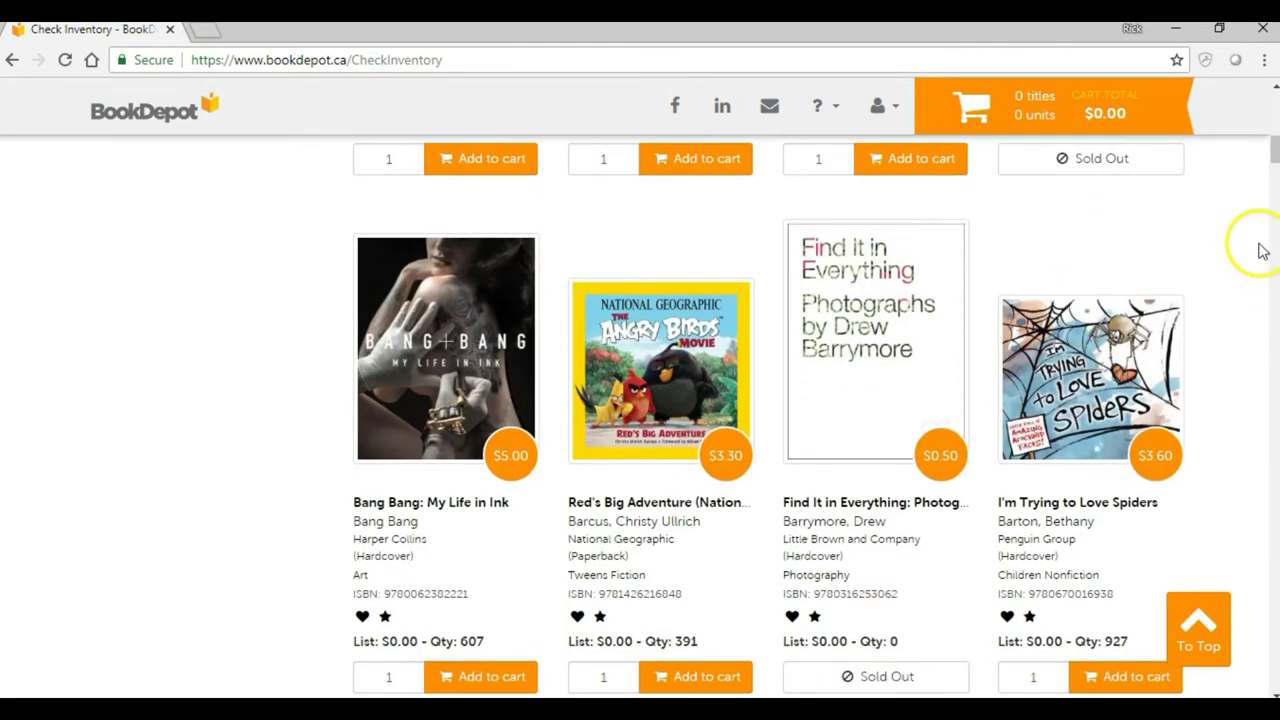
scroll(1260, 250, "up", 1)
scroll(1260, 250, "up", 3)
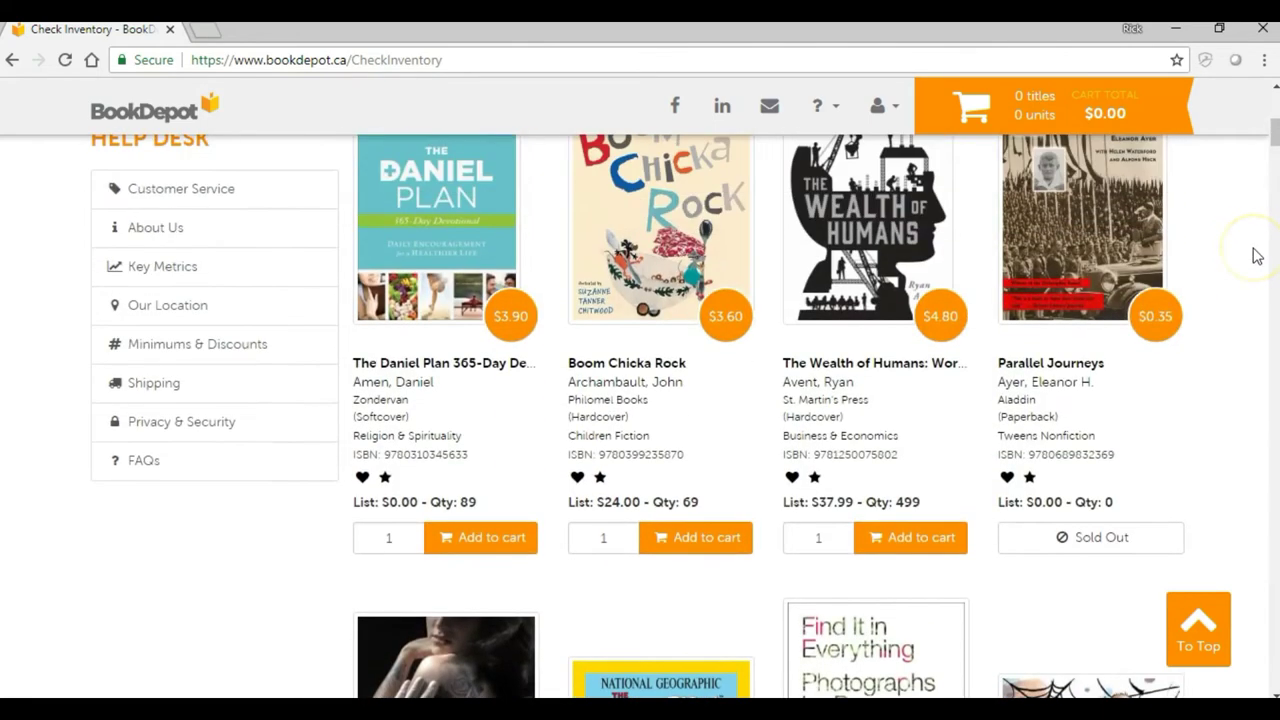
Add 20 copies each of Red's Big Adventure and How to Cook Everything Fast
left_click_drag(1274, 141, 1274, 164)
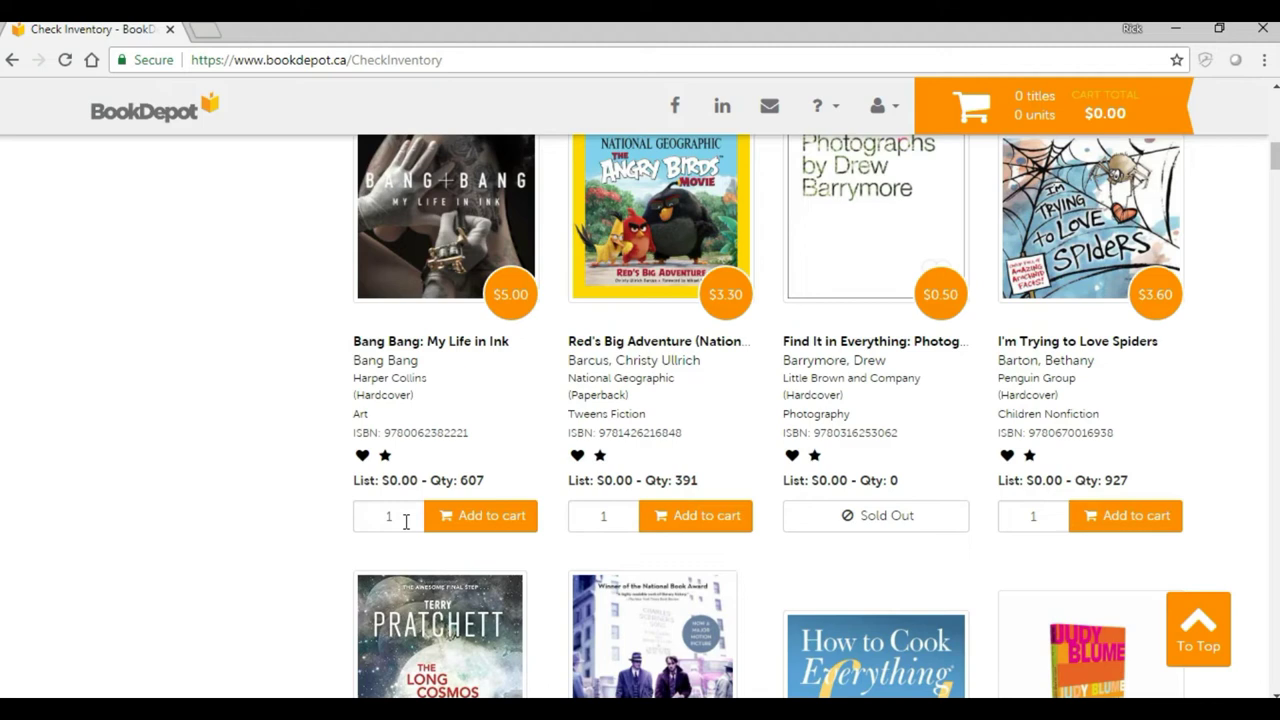
double_click(608, 516)
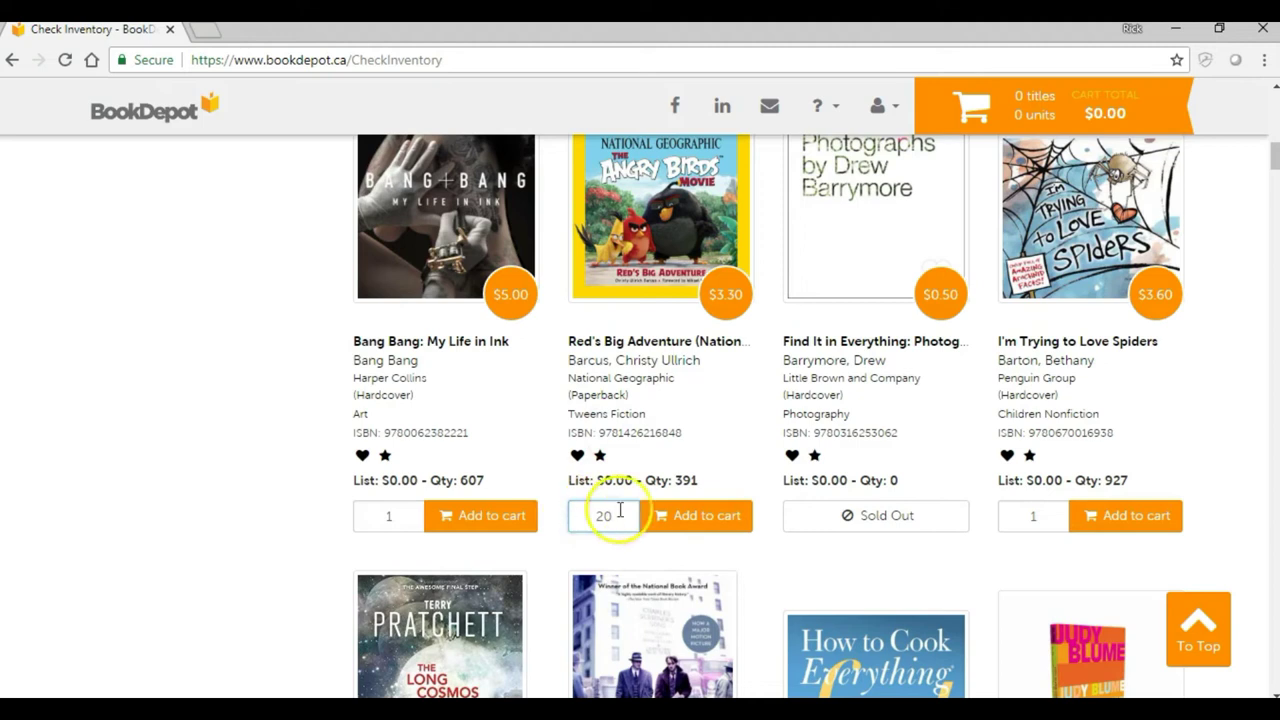
left_click(697, 518)
scroll(710, 528, "down", 5)
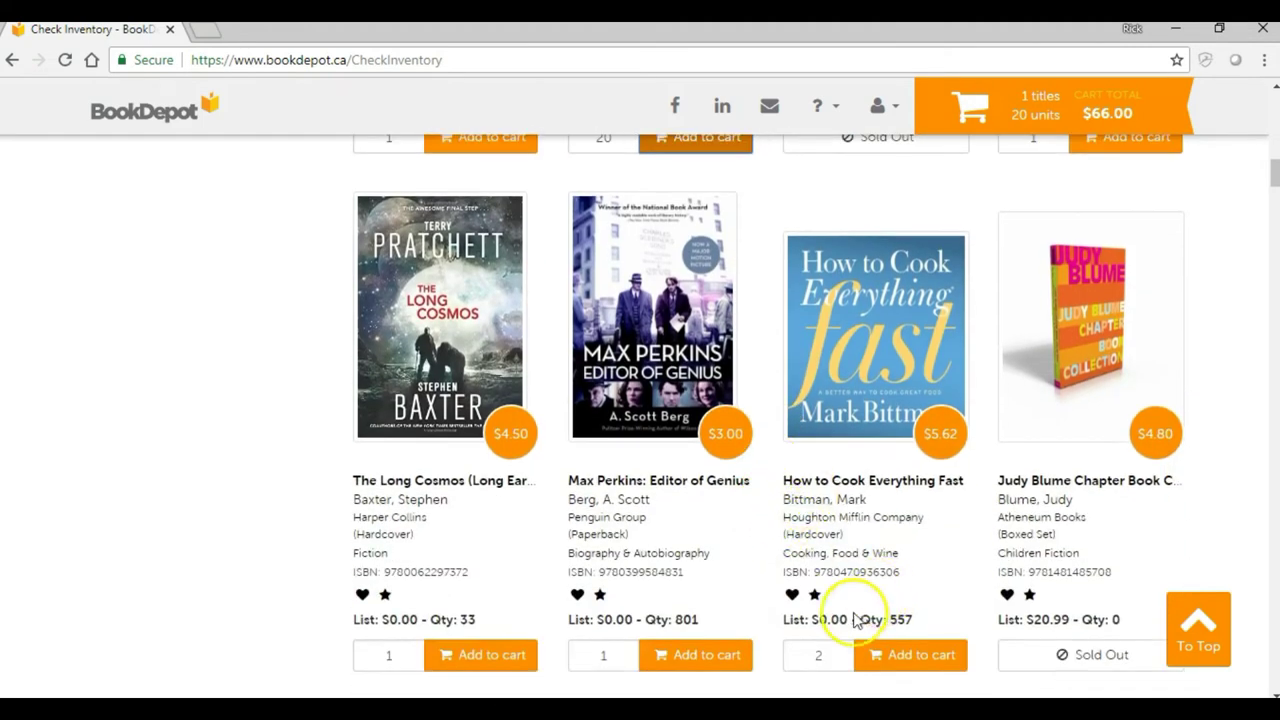
left_click(823, 655)
type("20")
left_click(889, 666)
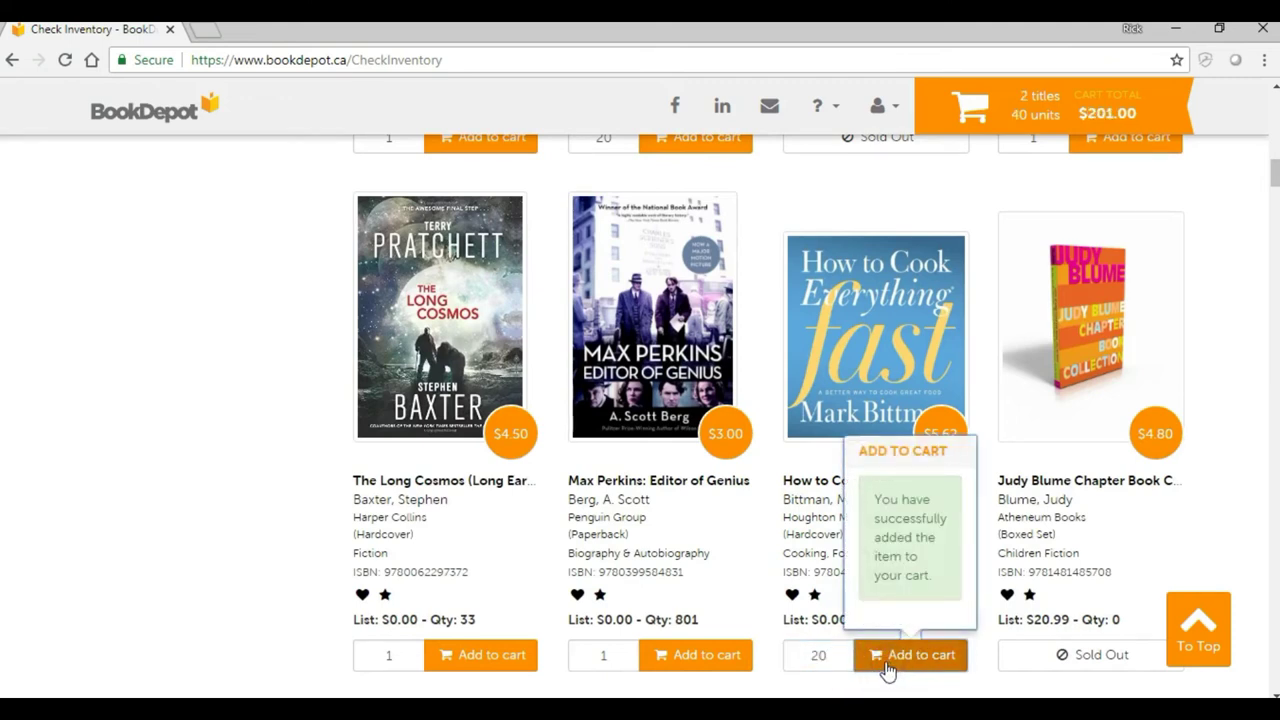
Add 10 copies of The 4 Disciplines of Execution to the cart
scroll(760, 558, "down", 4)
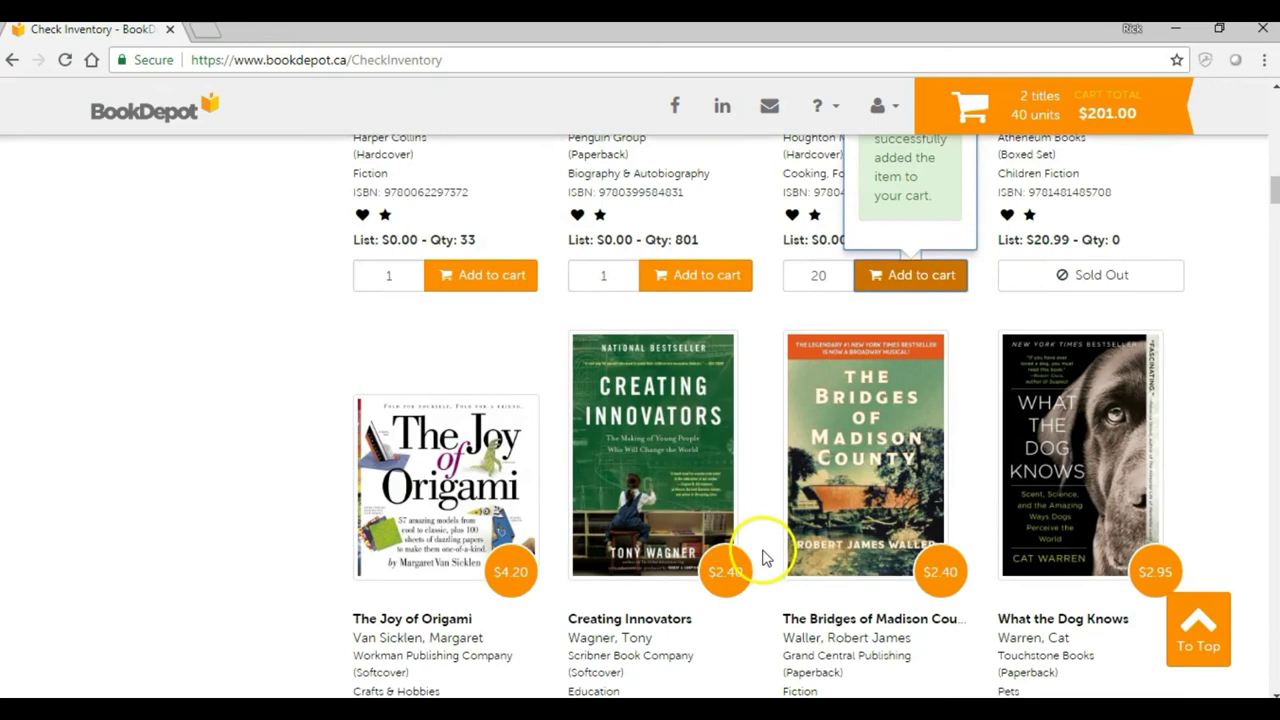
scroll(760, 558, "down", 4)
scroll(847, 438, "down", 2)
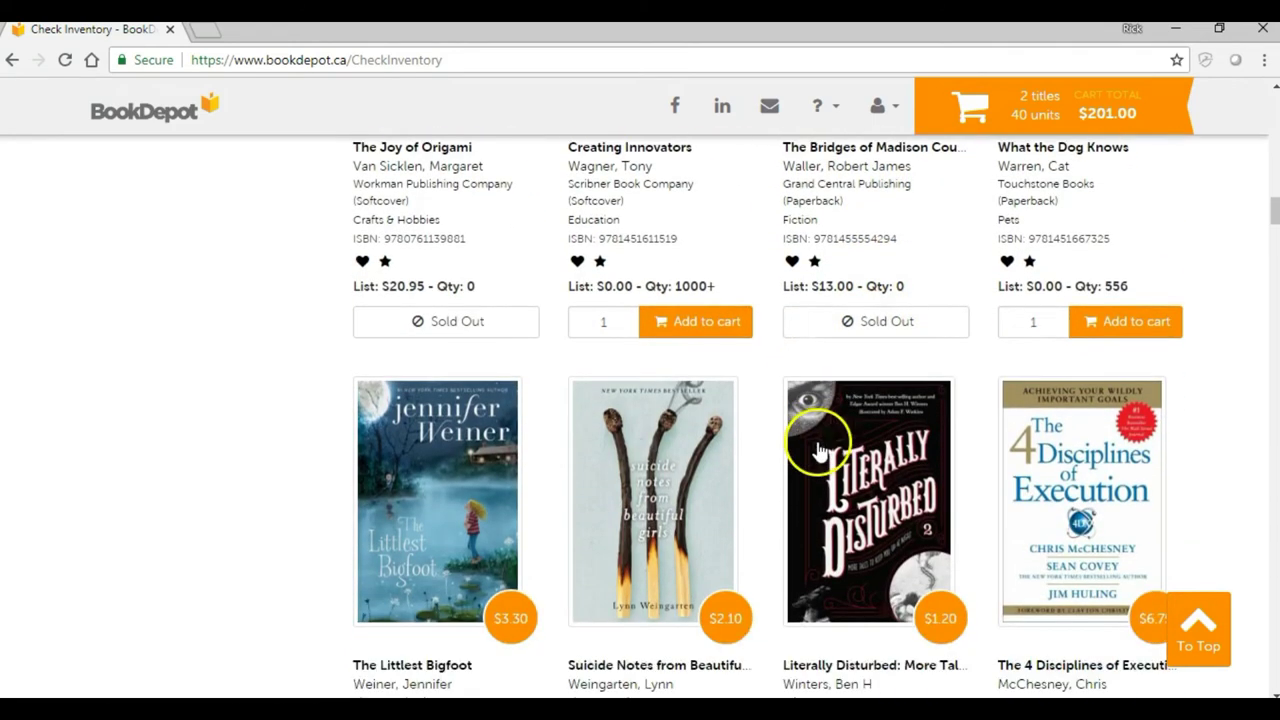
scroll(817, 450, "down", 1)
left_click_drag(1037, 650, 983, 647)
type("10")
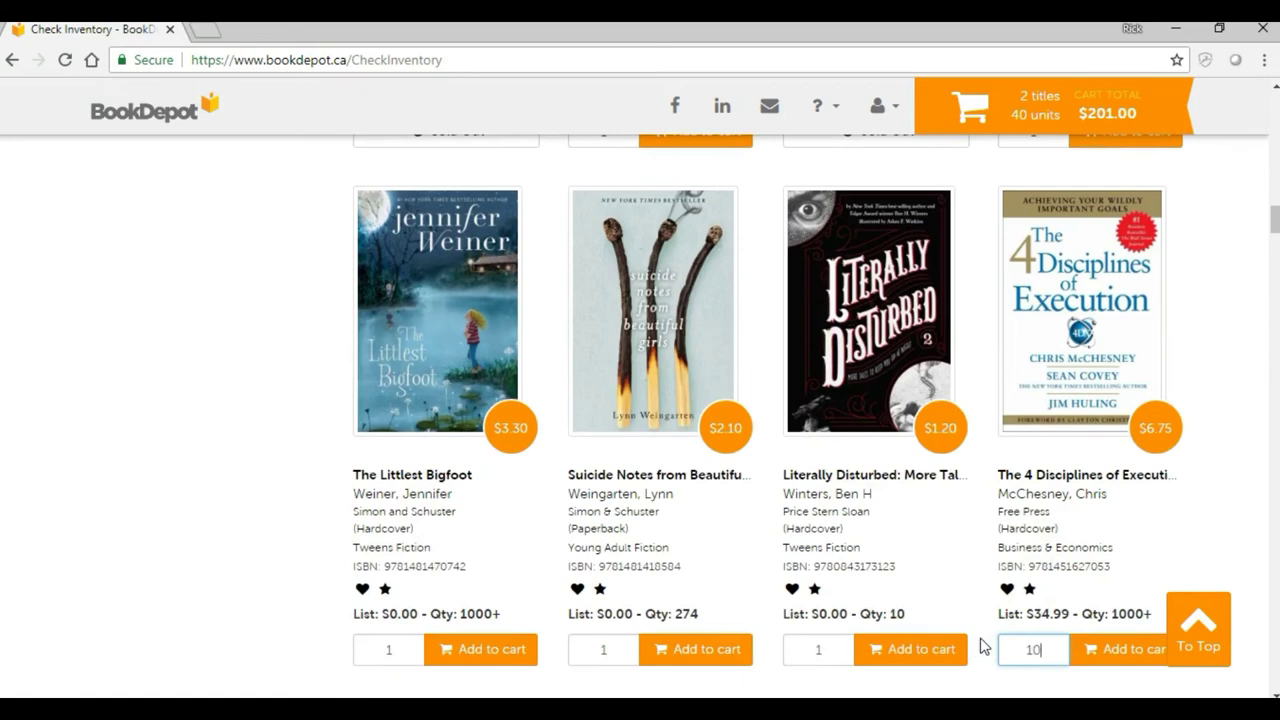
left_click(1114, 648)
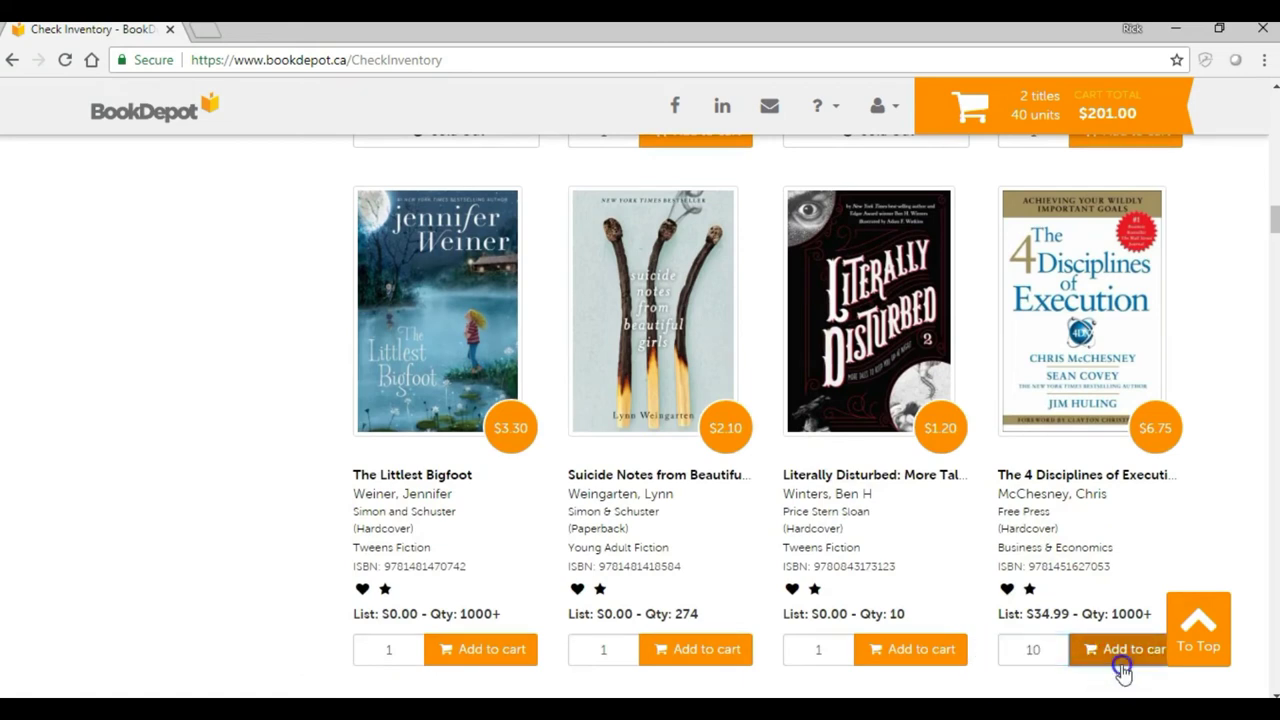
Add 30 copies of Blink: The Power of Thinking to the cart
scroll(1080, 600, "up", 1)
scroll(1060, 578, "down", 5)
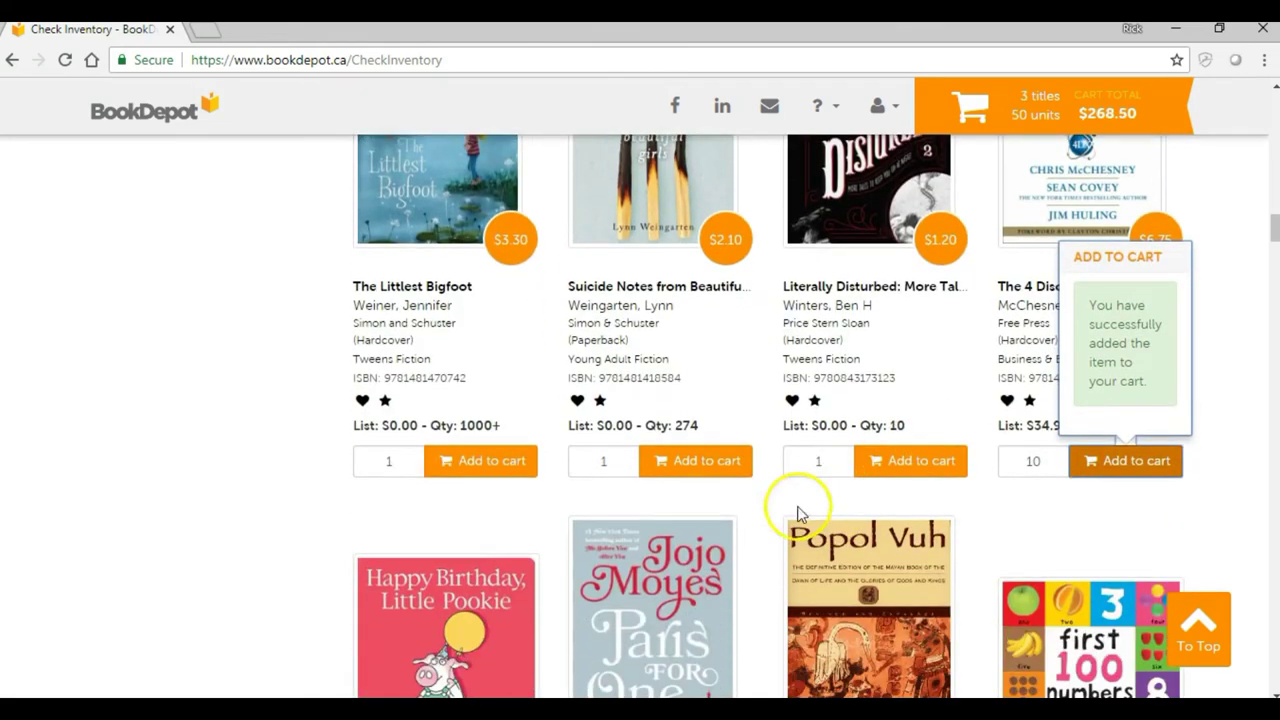
scroll(850, 470, "down", 5)
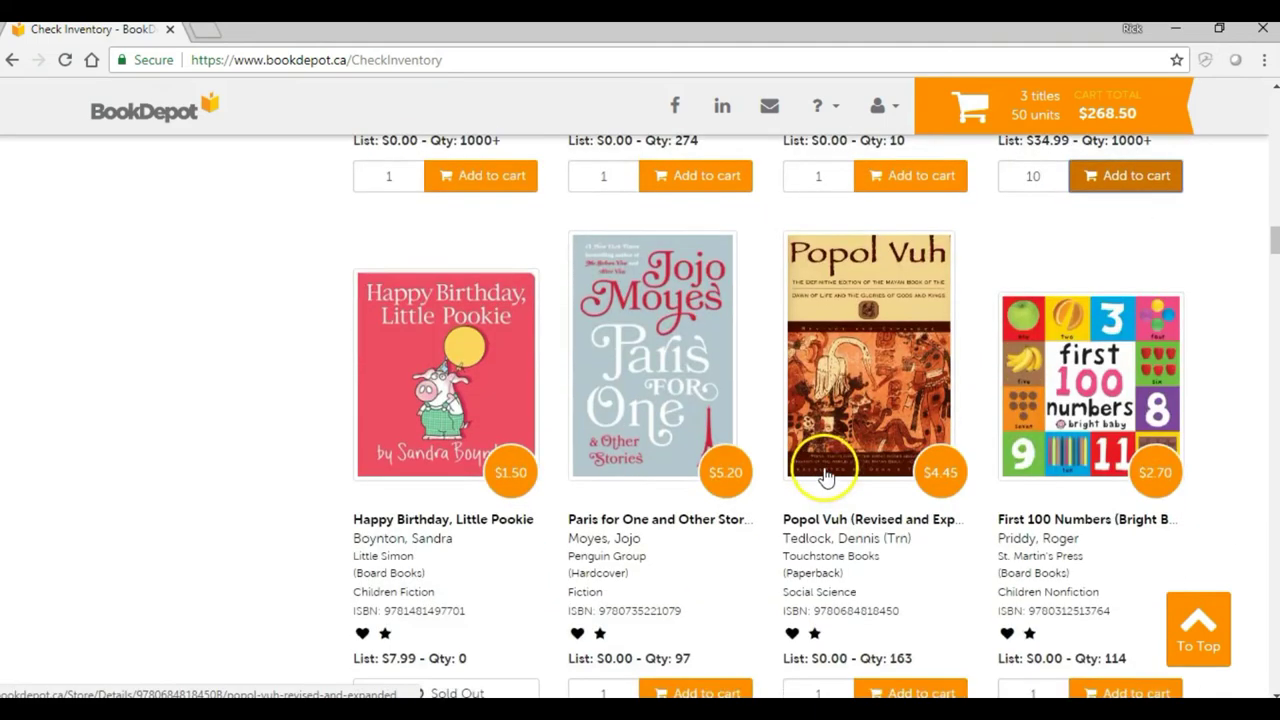
scroll(827, 476, "down", 1)
scroll(827, 476, "up", 1)
scroll(830, 480, "down", 3)
scroll(838, 502, "down", 3)
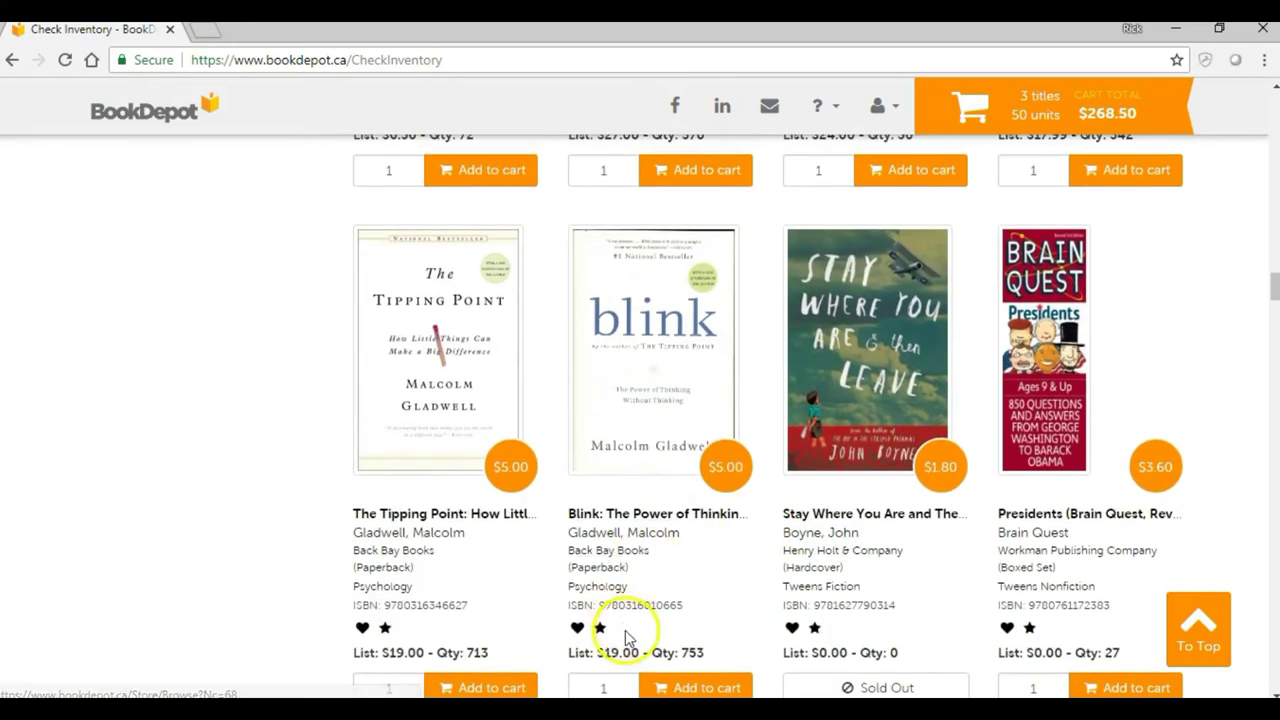
scroll(630, 640, "down", 4)
double_click(622, 314)
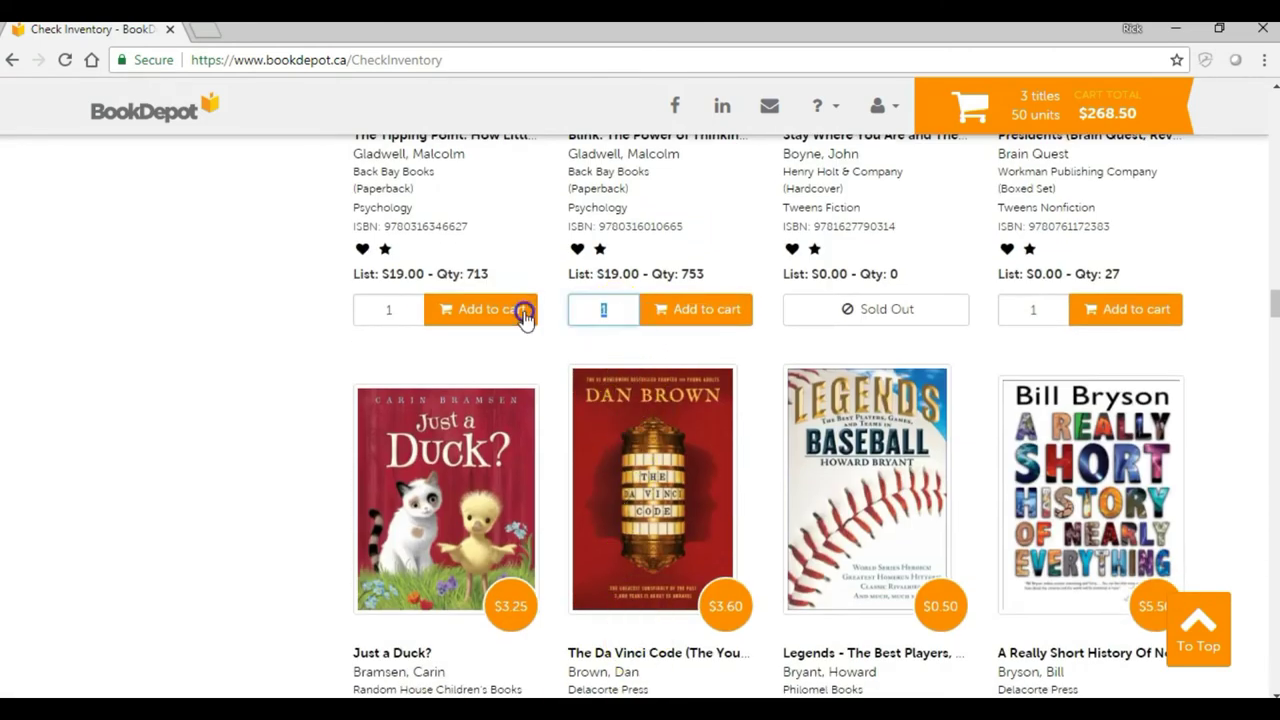
type("30")
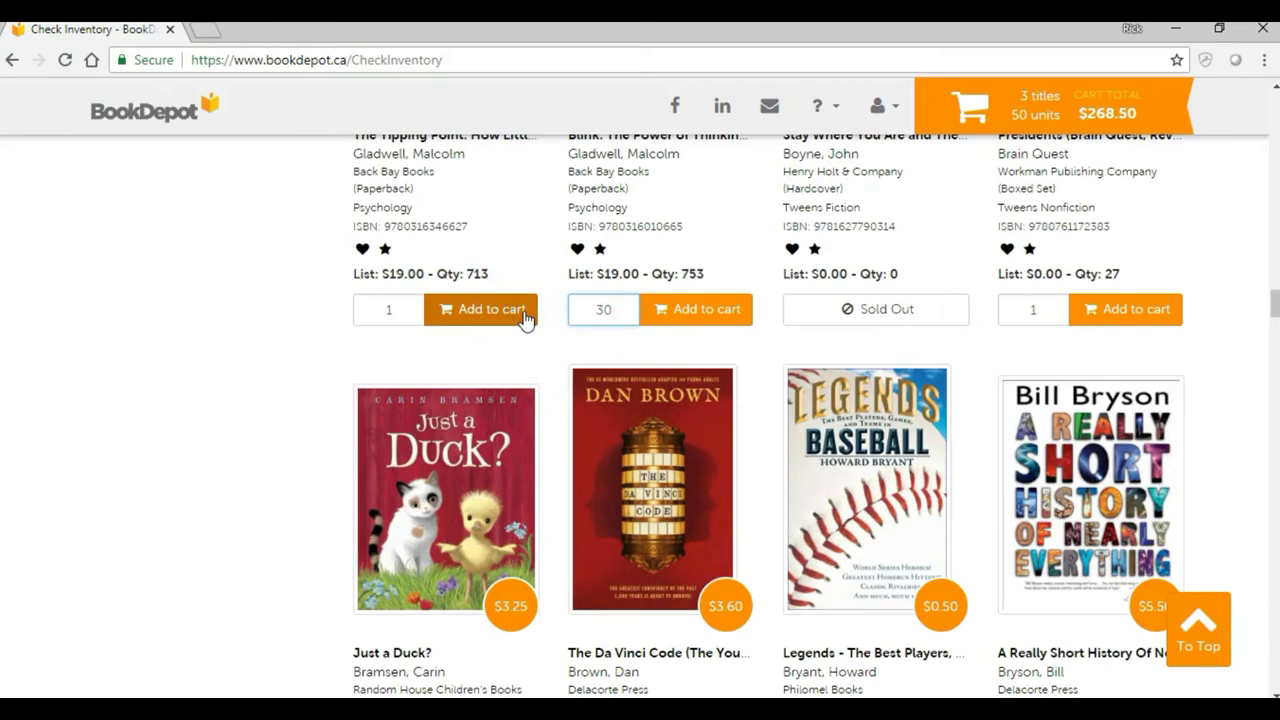
left_click(677, 323)
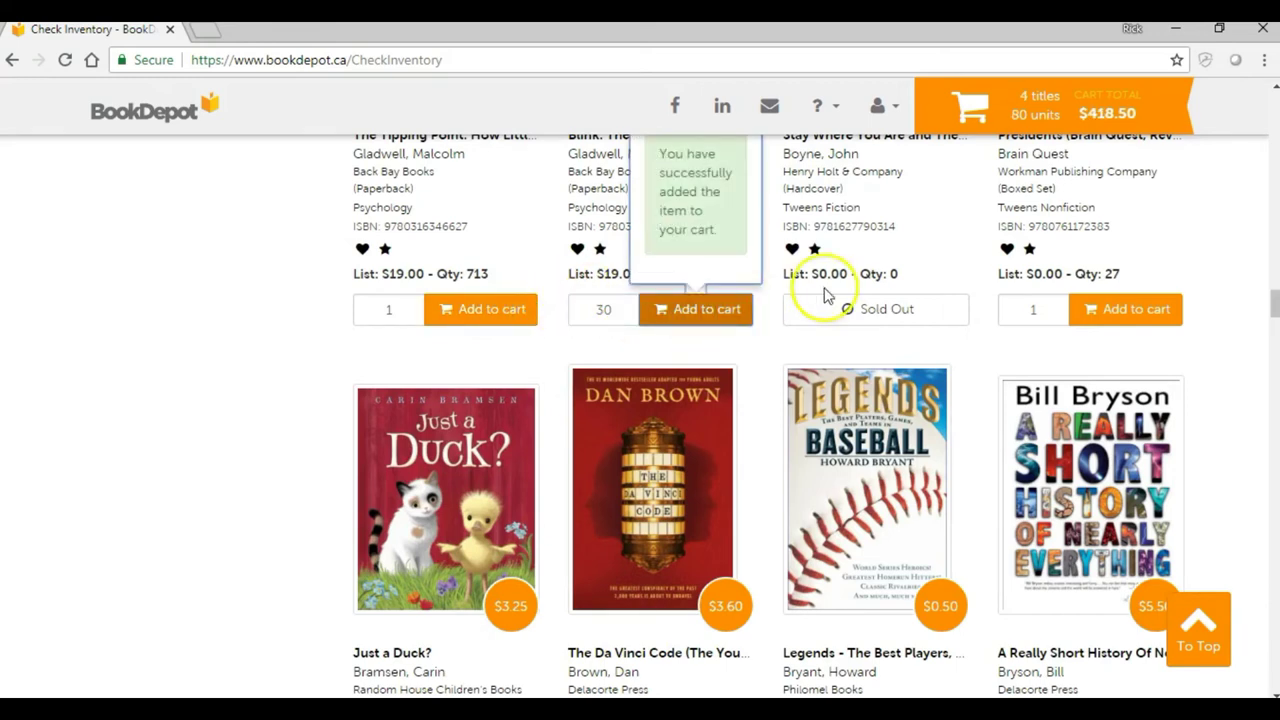
scroll(825, 295, "up", 1)
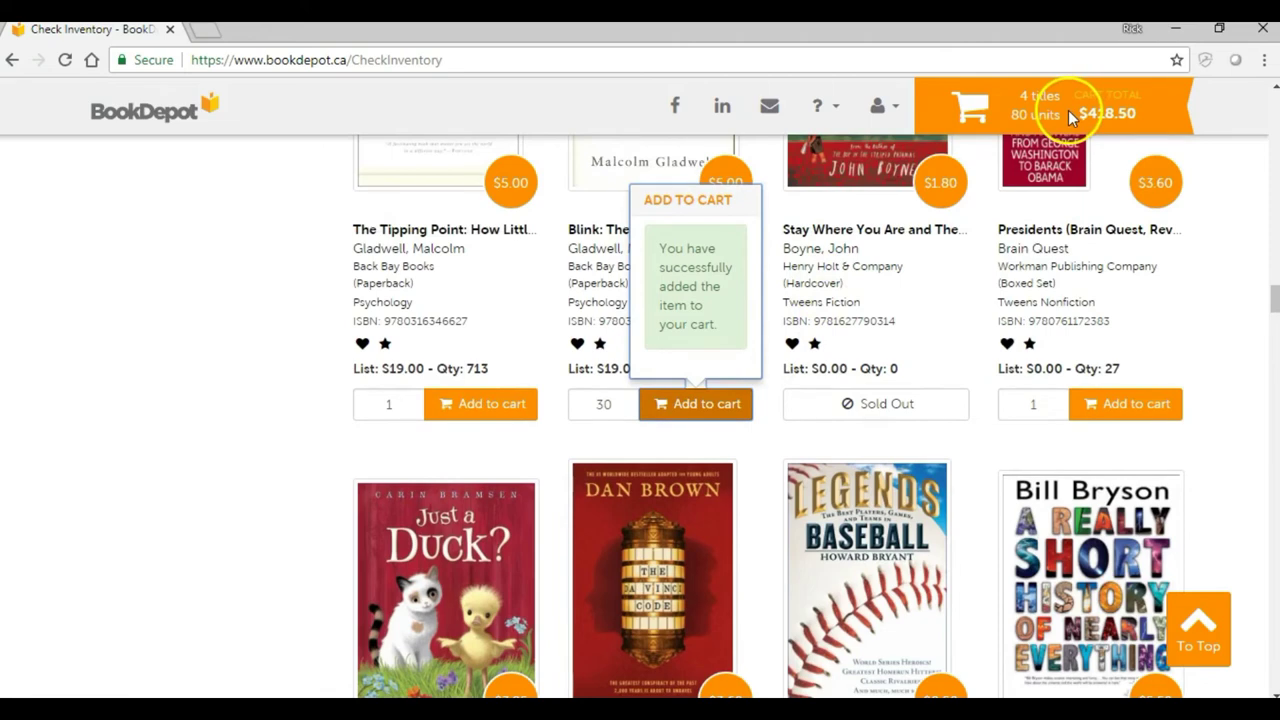
scroll(1070, 140, "up", 2)
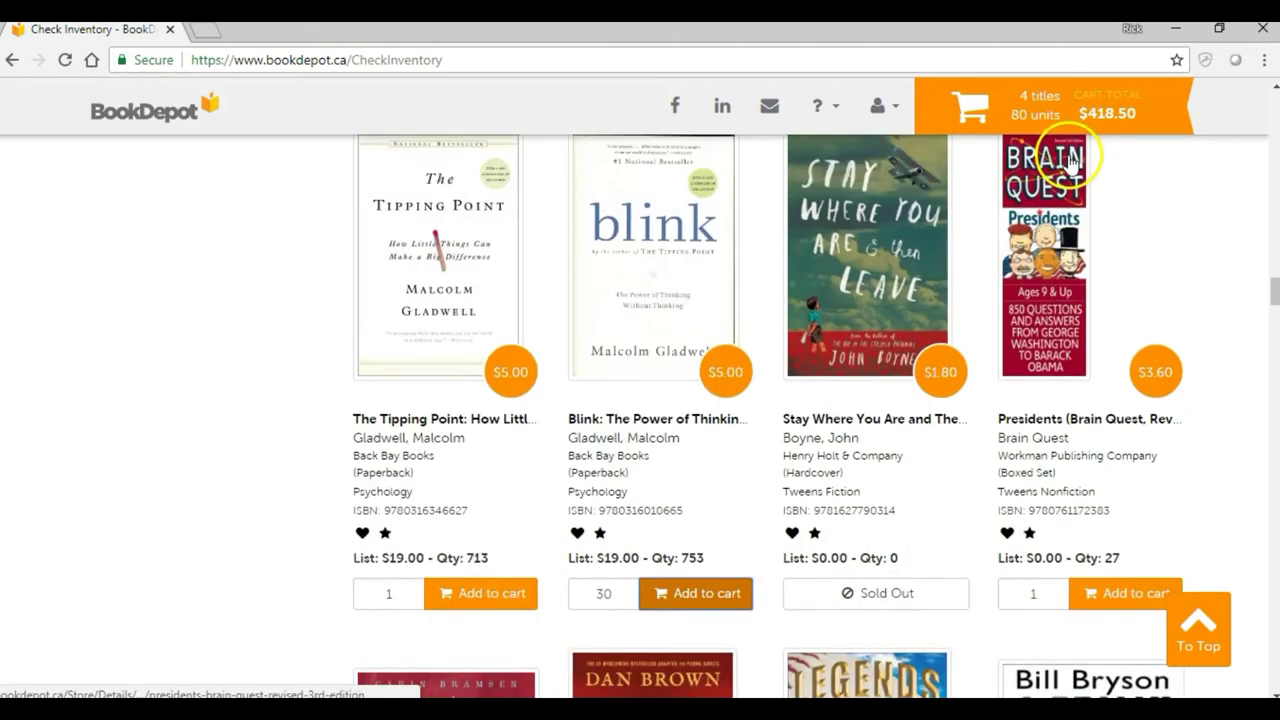
scroll(1070, 165, "up", 4)
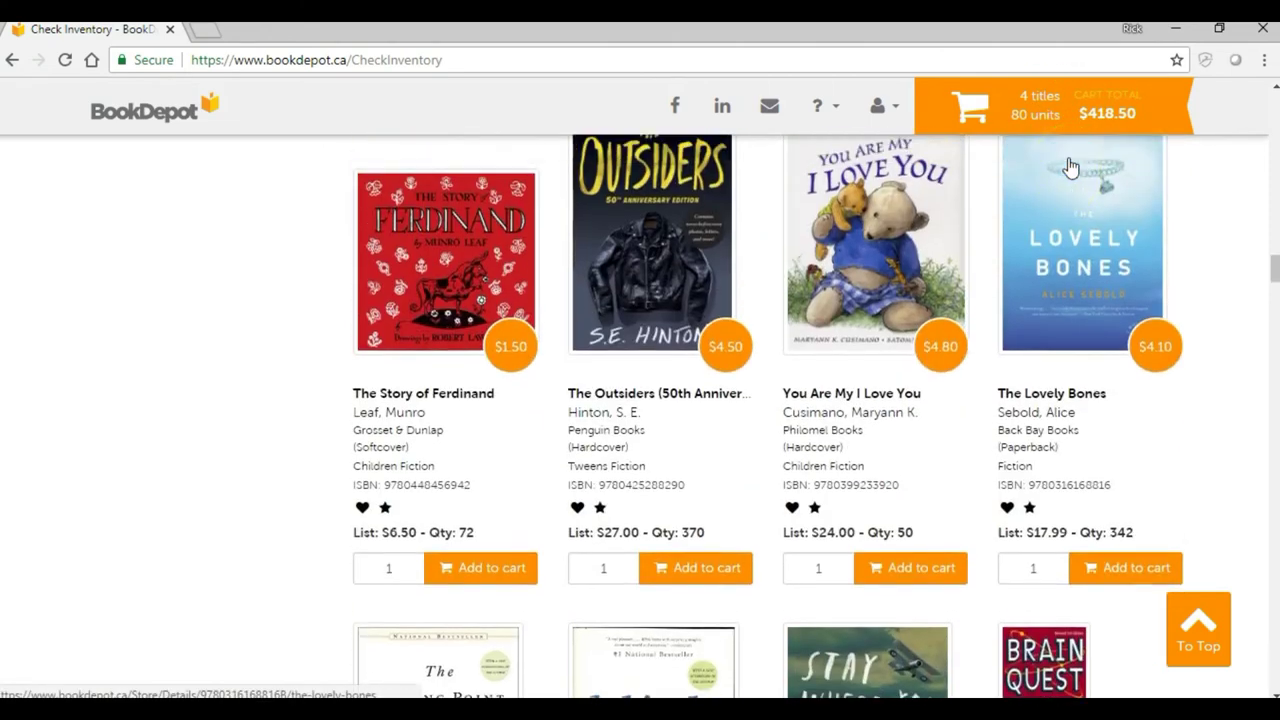
scroll(1068, 160, "down", 1)
scroll(1068, 165, "up", 2)
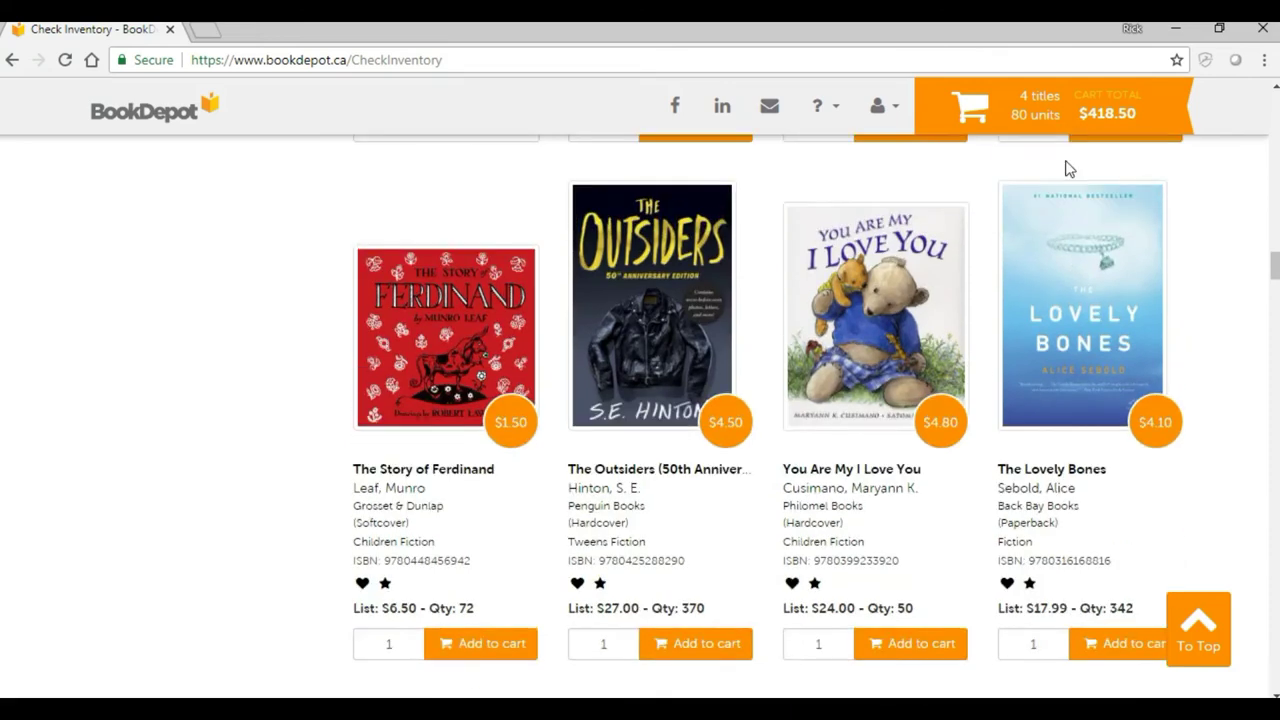
Save the 111 results as a list named 'R' from the Save tab
left_click_drag(1274, 263, 1257, 113)
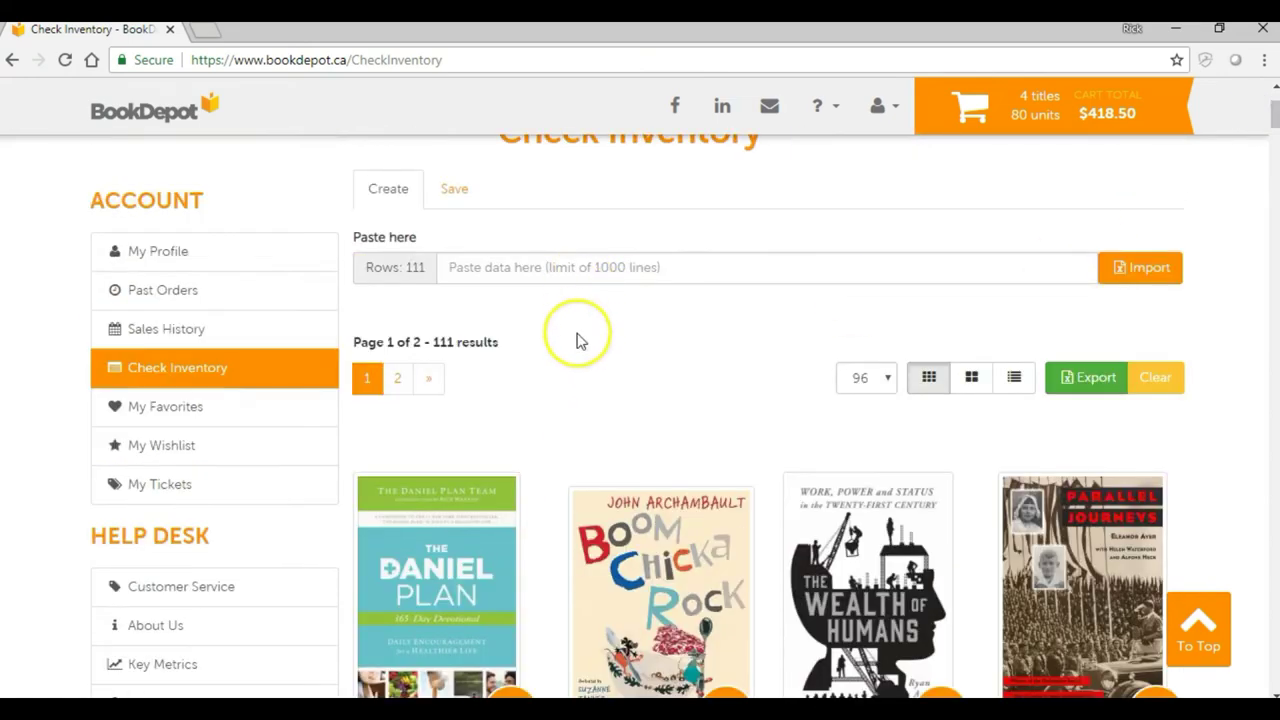
scroll(577, 341, "up", 3)
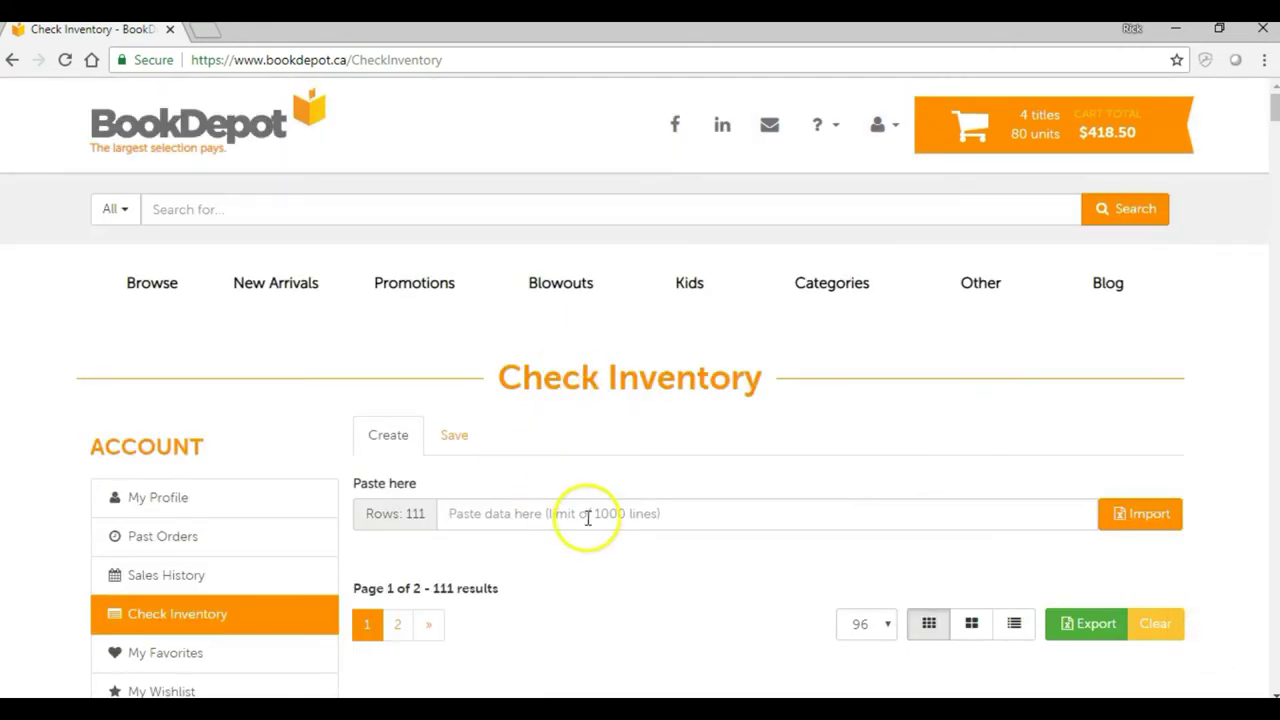
scroll(586, 517, "down", 2)
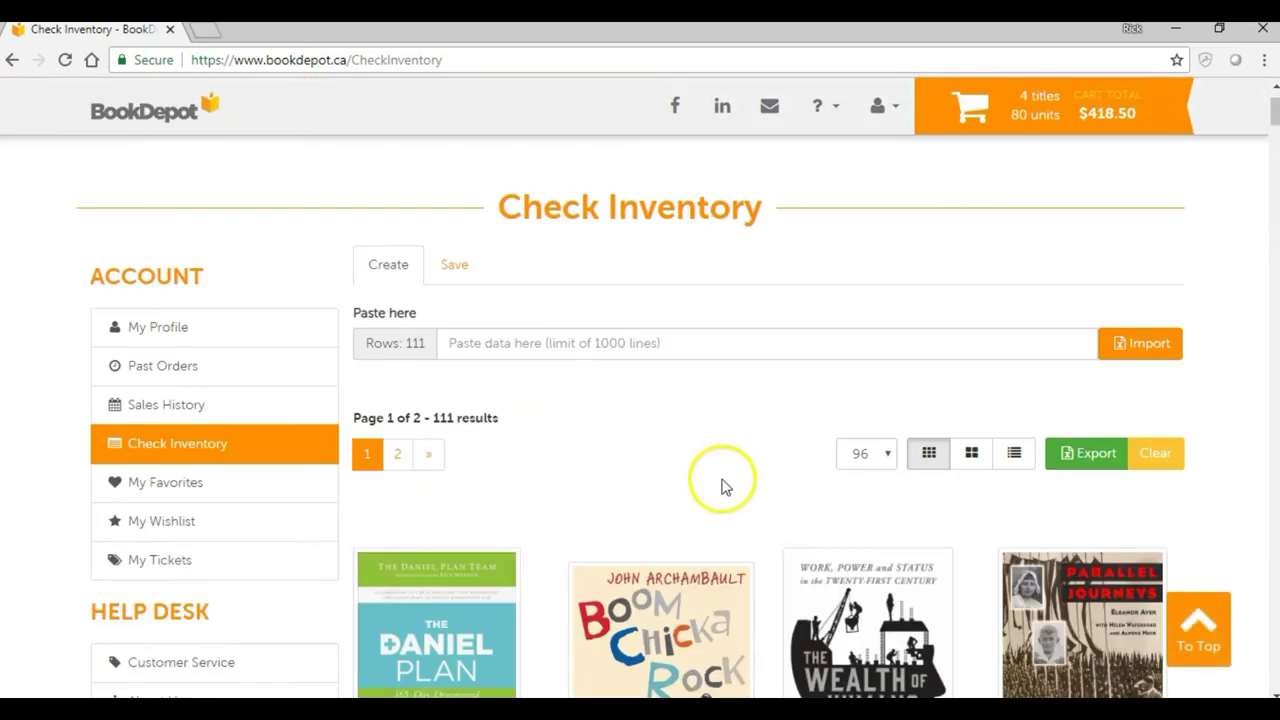
left_click(456, 267)
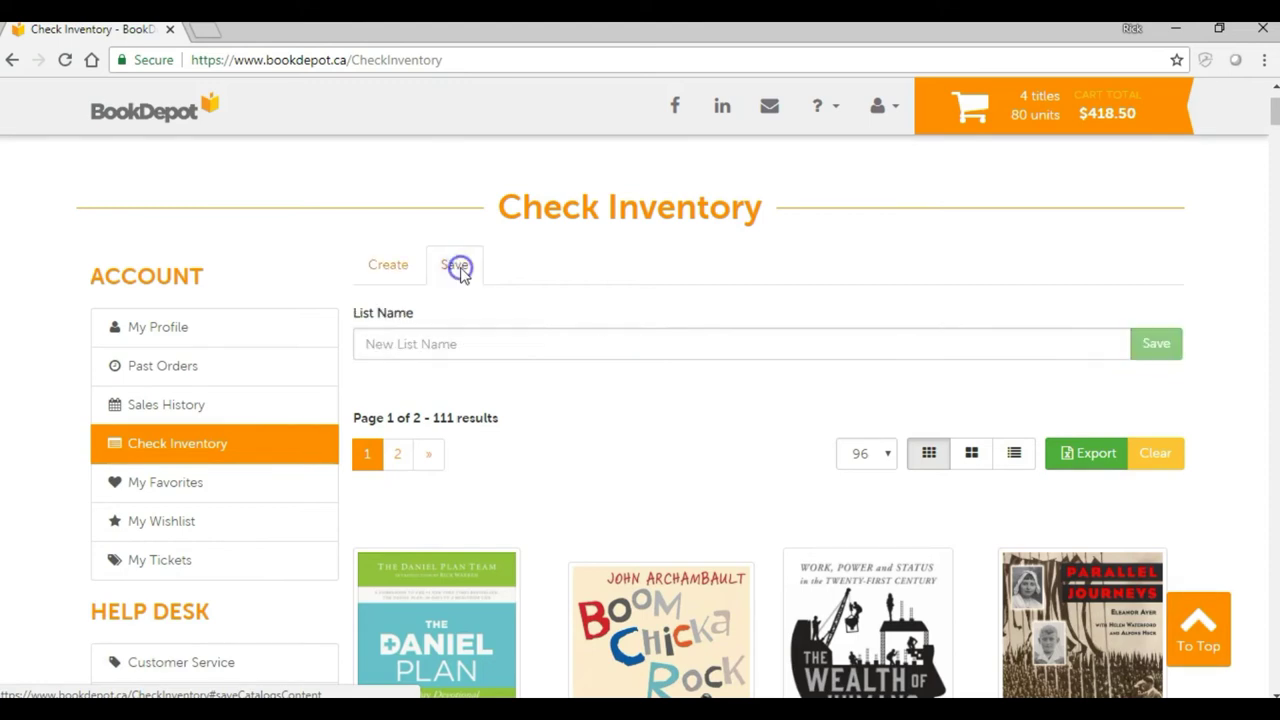
left_click(457, 346)
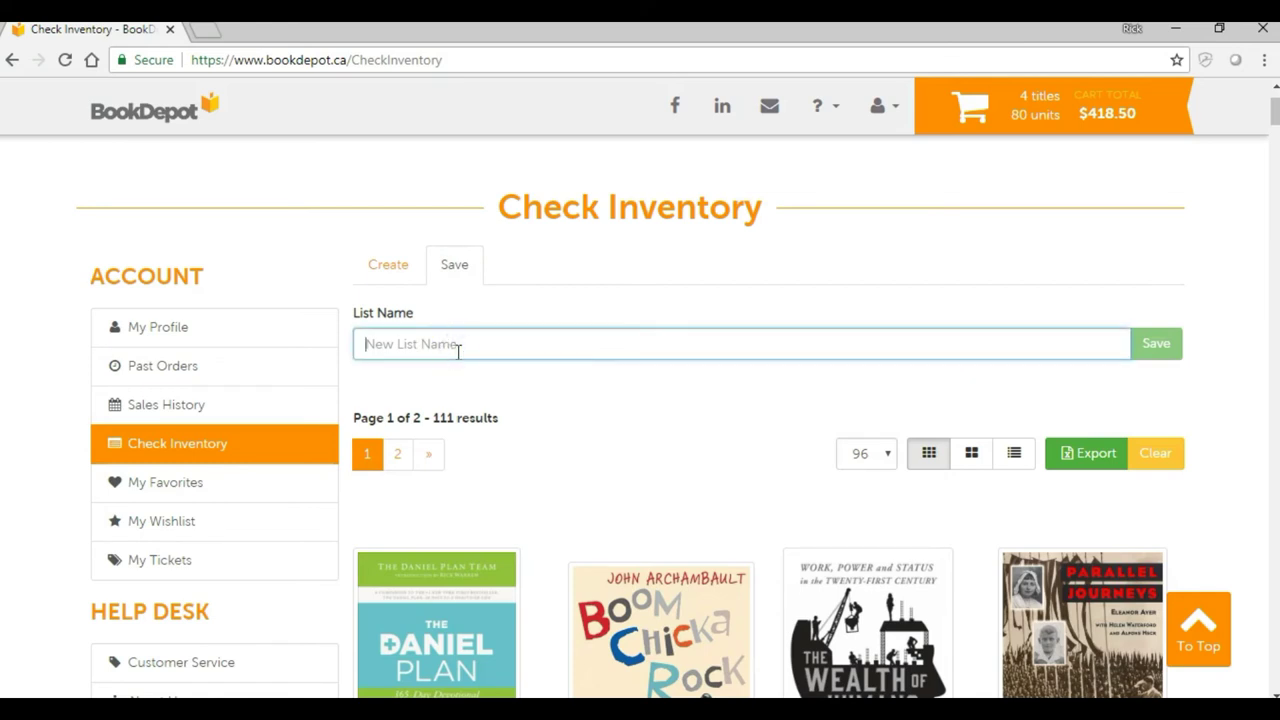
type("Rick's List")
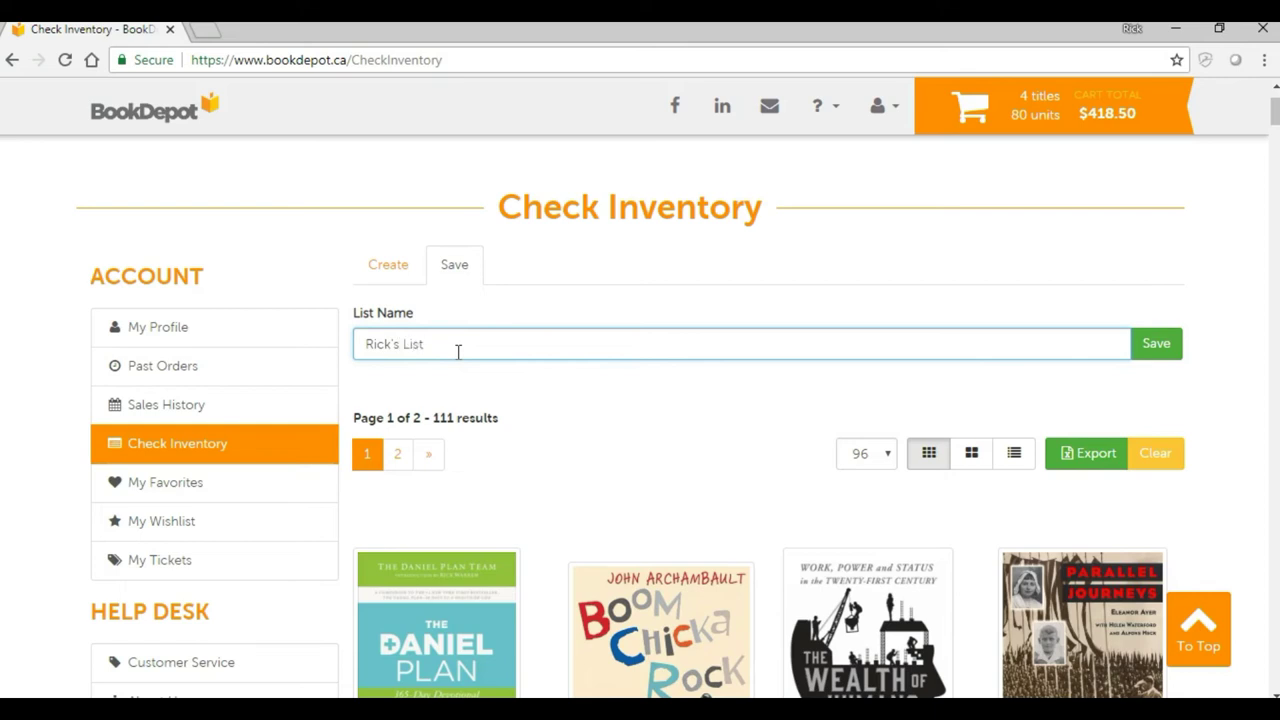
left_click(1153, 345)
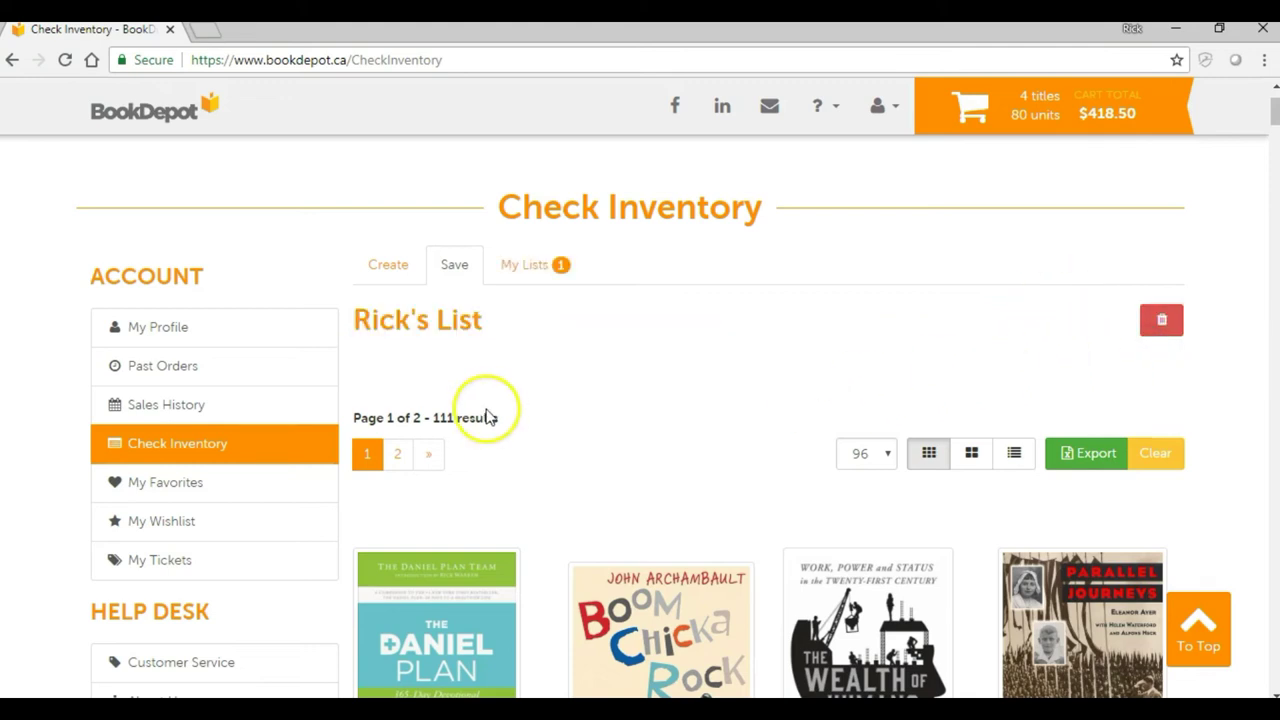
Open My Lists and review the single 111-item list dated 9/12/2018
left_click(527, 272)
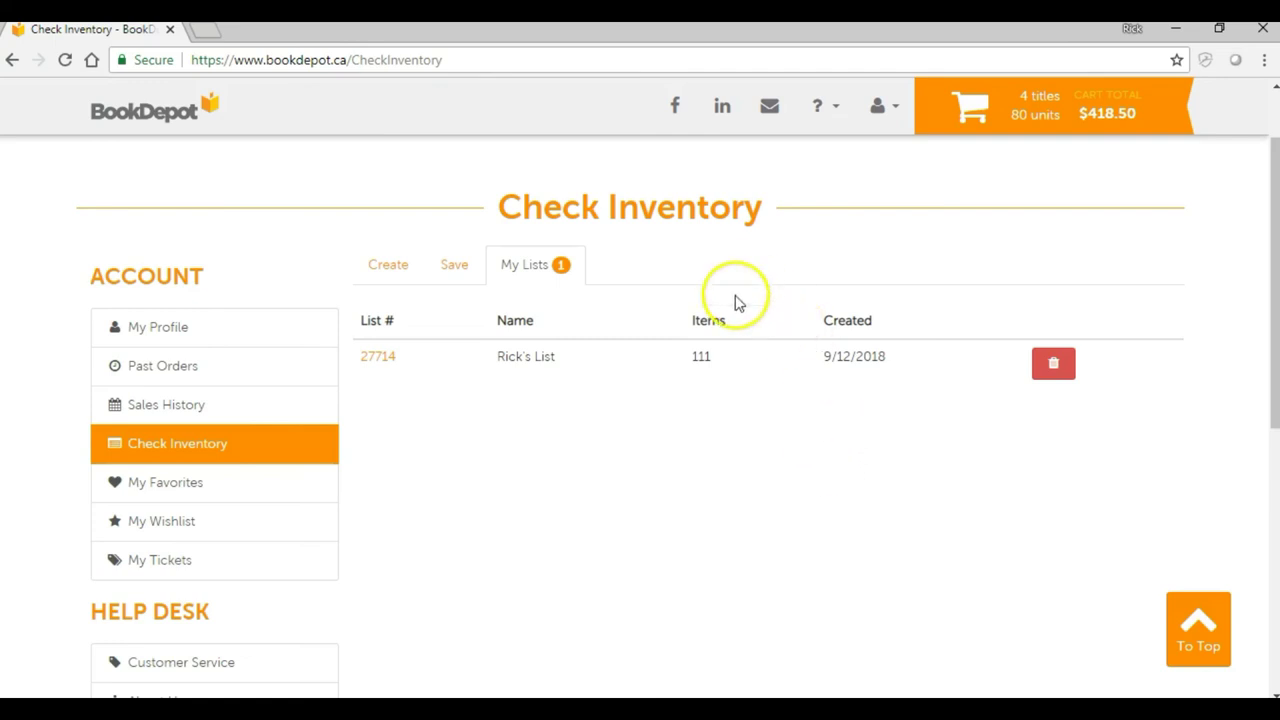
scroll(711, 420, "down", 1)
scroll(711, 420, "up", 1)
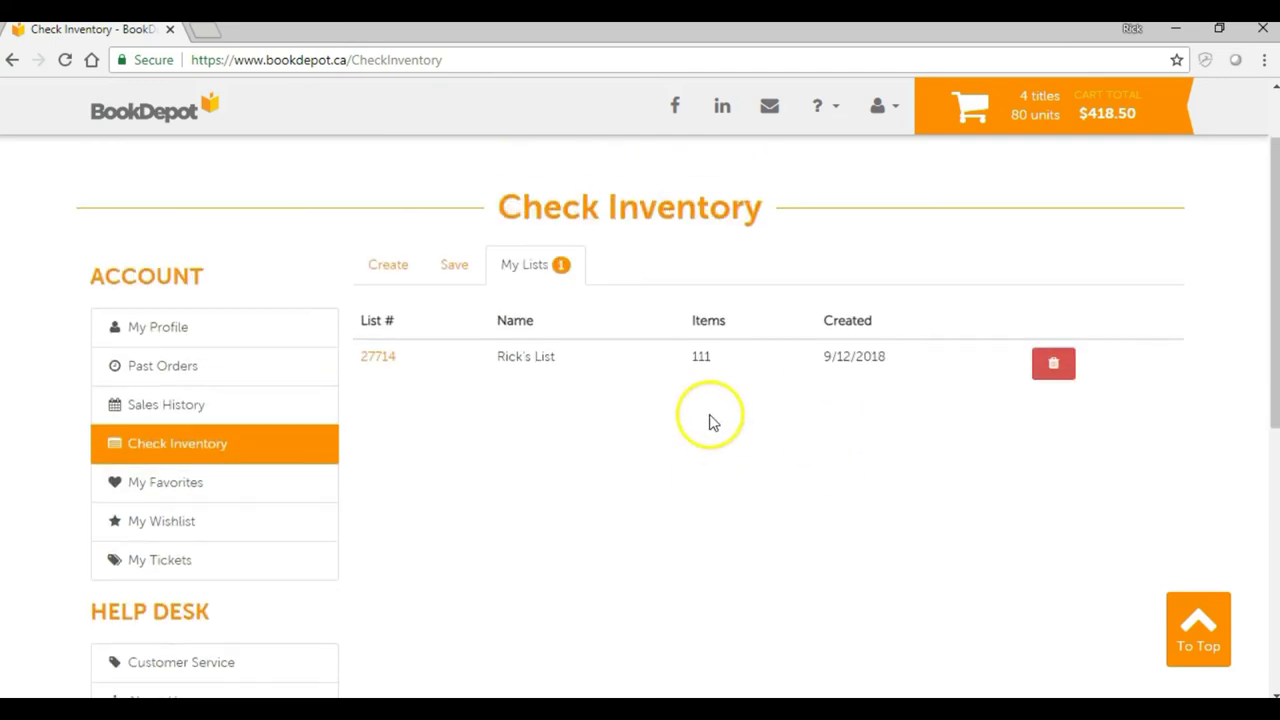
scroll(688, 441, "down", 1)
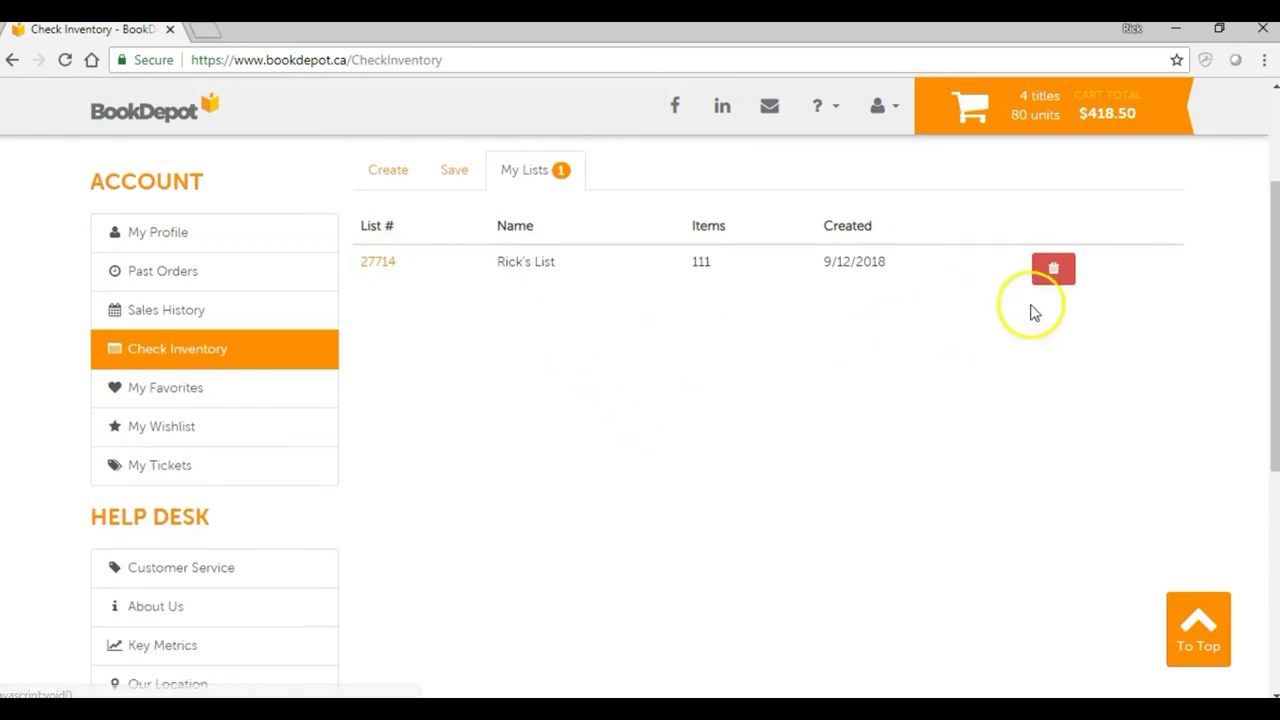
scroll(914, 377, "up", 1)
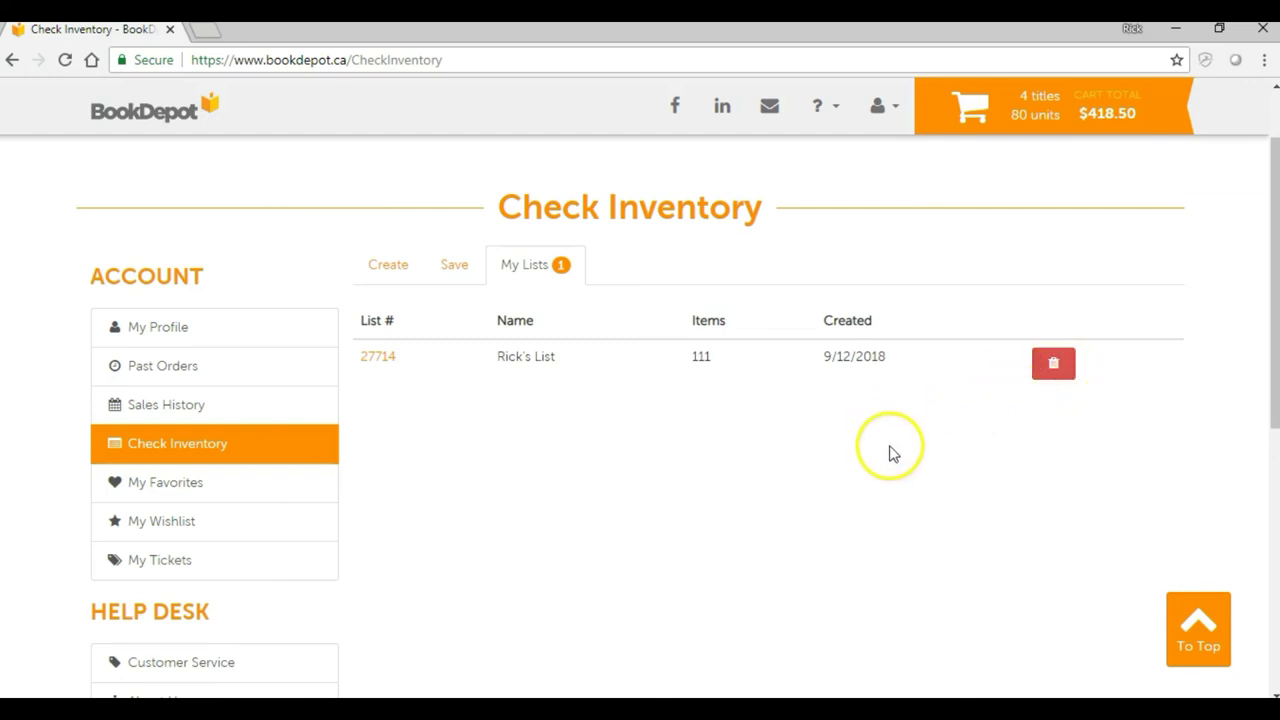
scroll(891, 468, "down", 1)
scroll(891, 474, "up", 1)
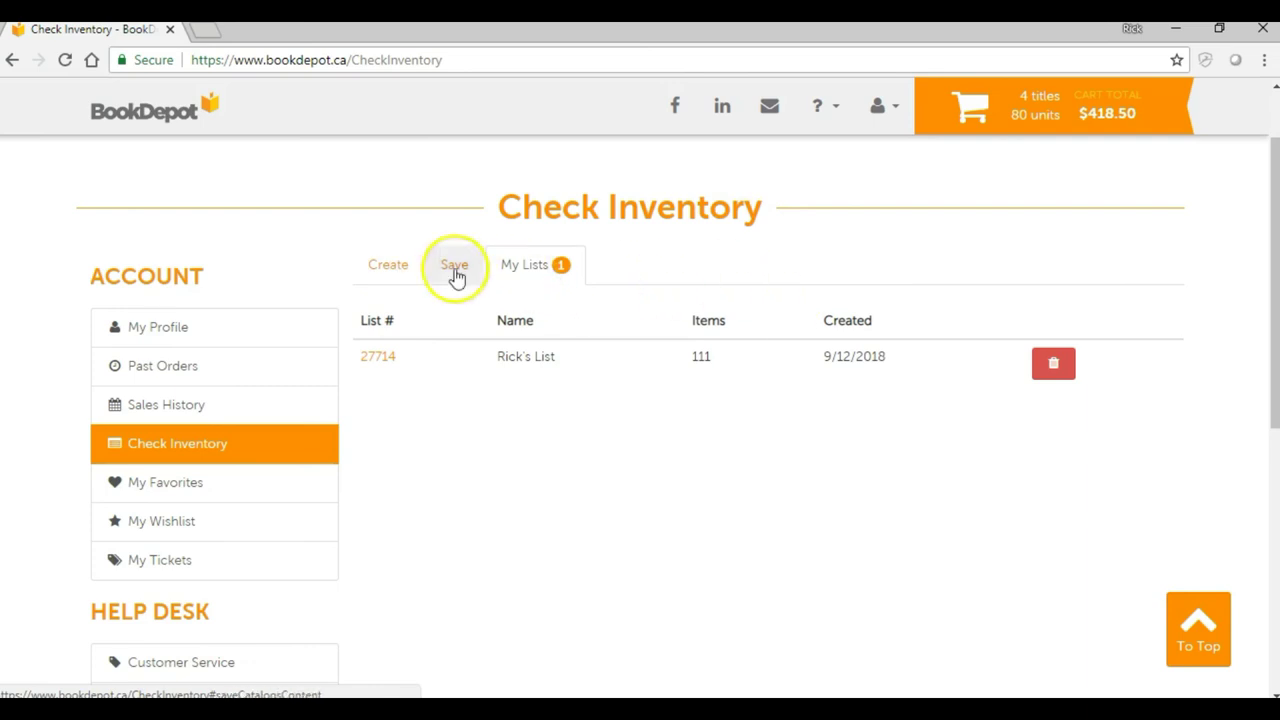
Open the saved list's number link and scroll through its 111 book results
left_click(371, 358)
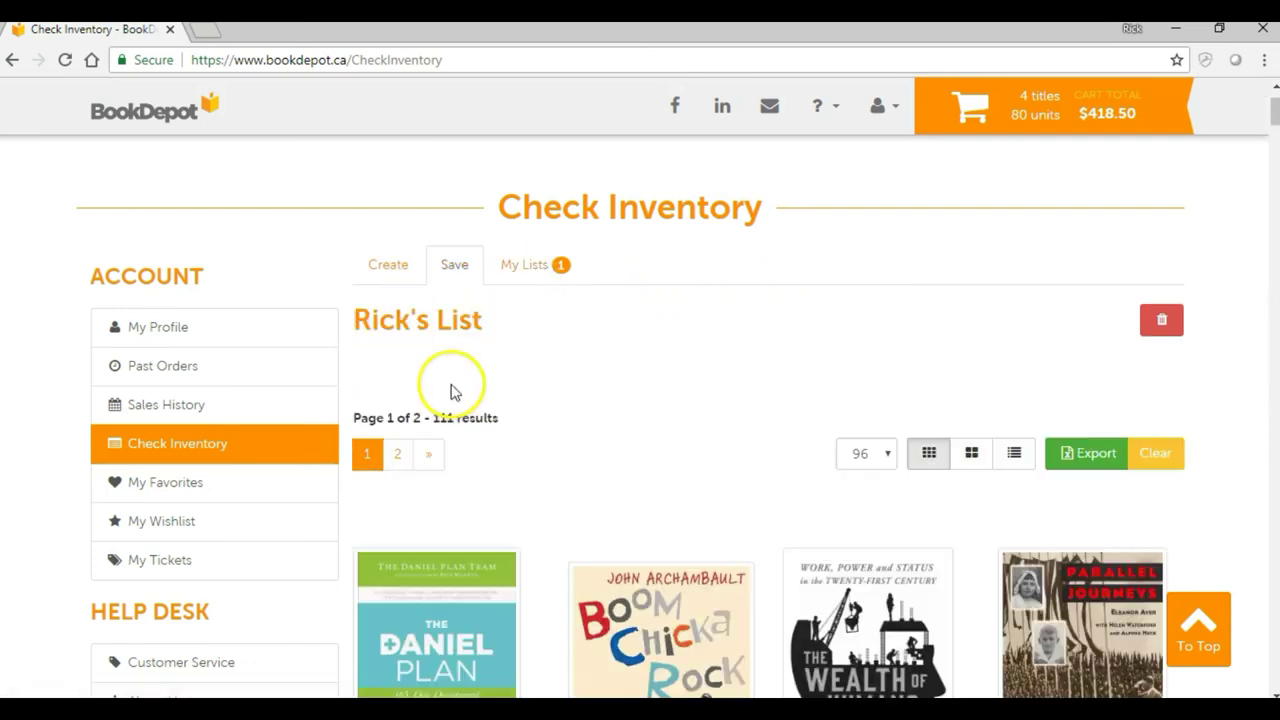
scroll(511, 395, "down", 3)
scroll(511, 395, "down", 5)
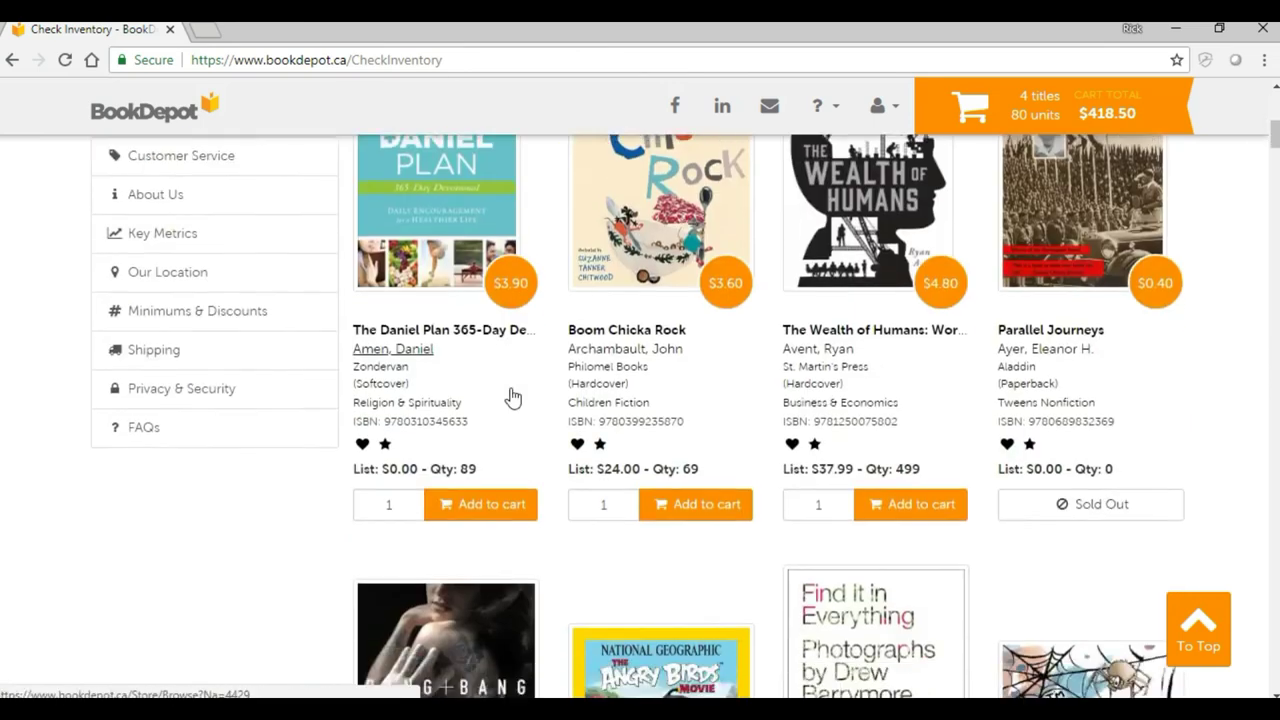
scroll(764, 468, "up", 2)
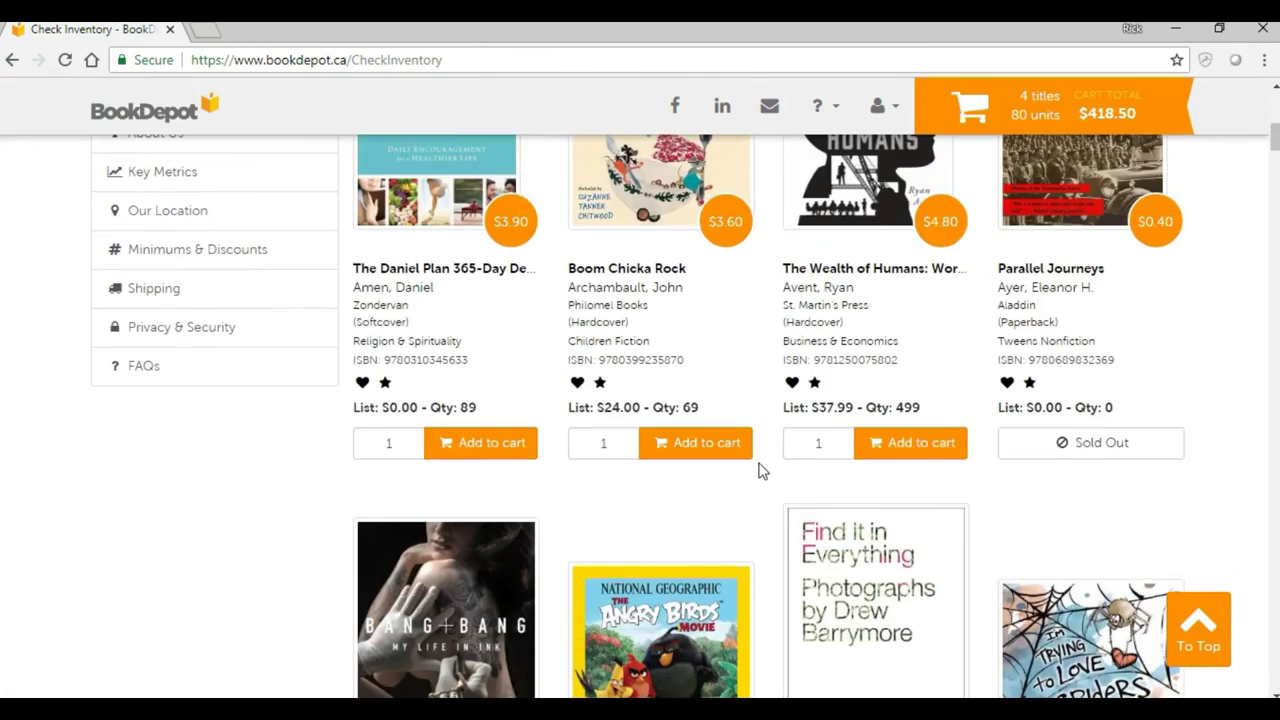
scroll(764, 468, "up", 3)
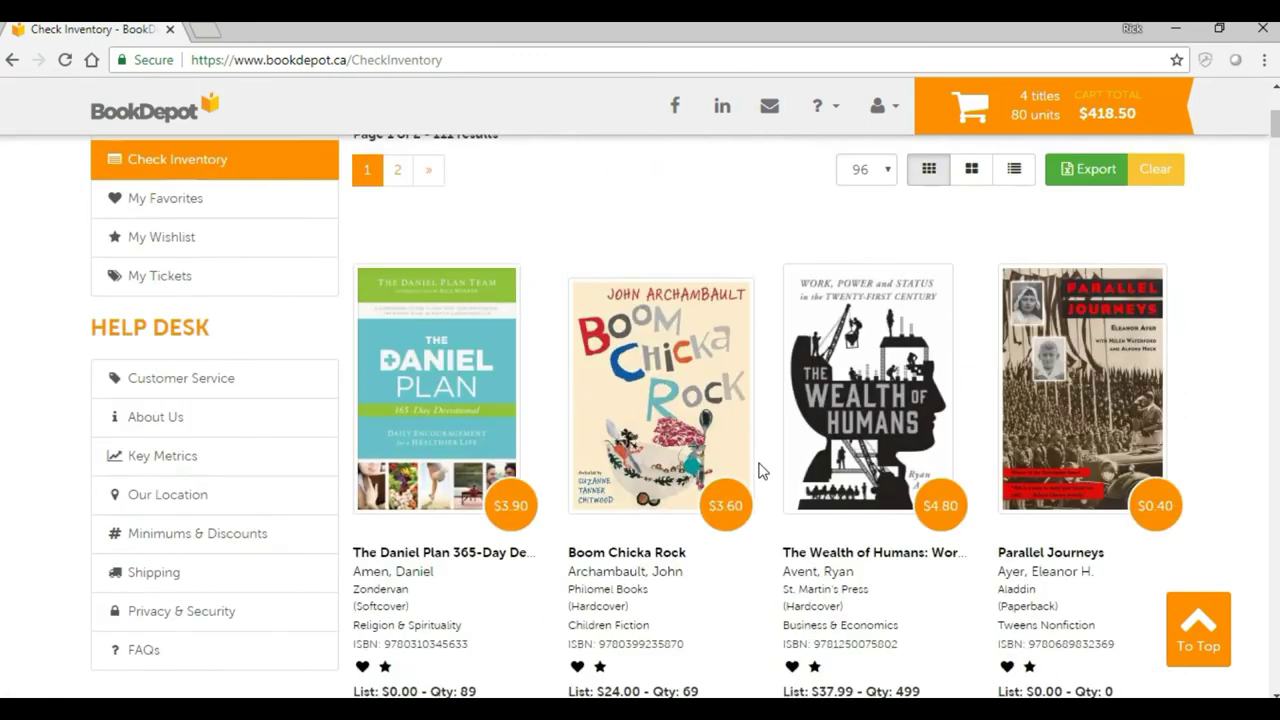
scroll(945, 460, "down", 5)
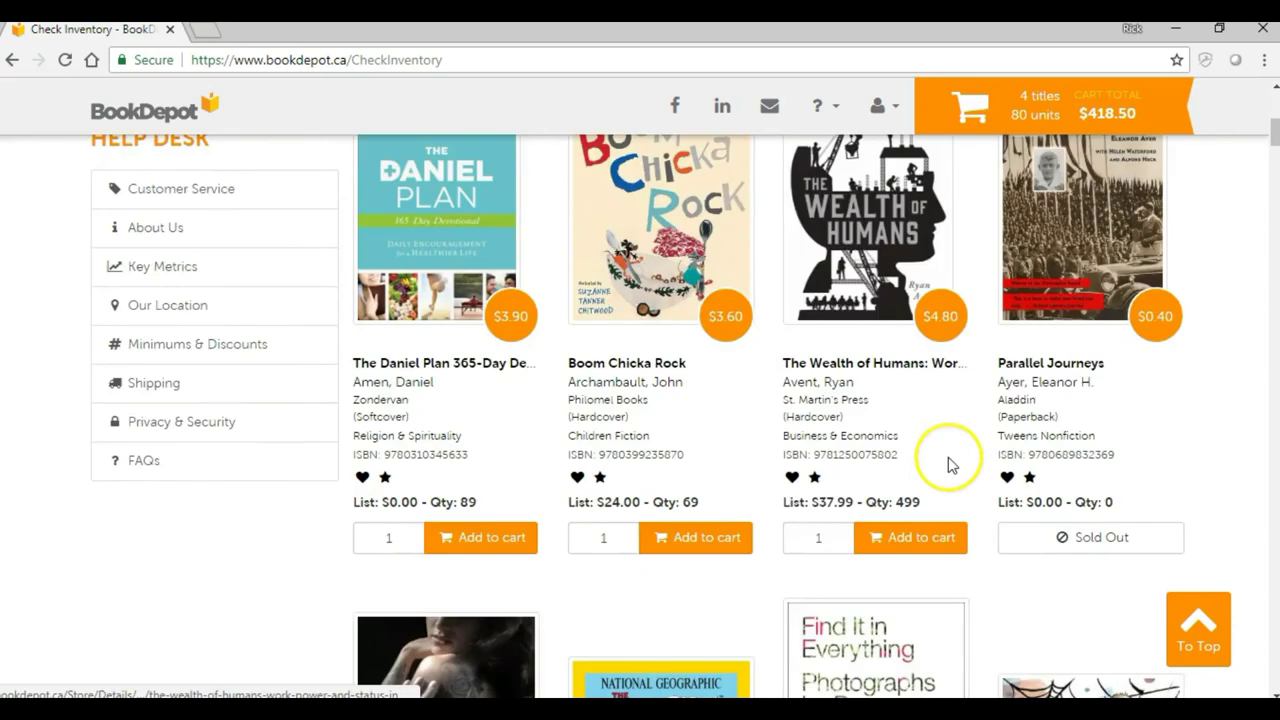
scroll(950, 466, "down", 5)
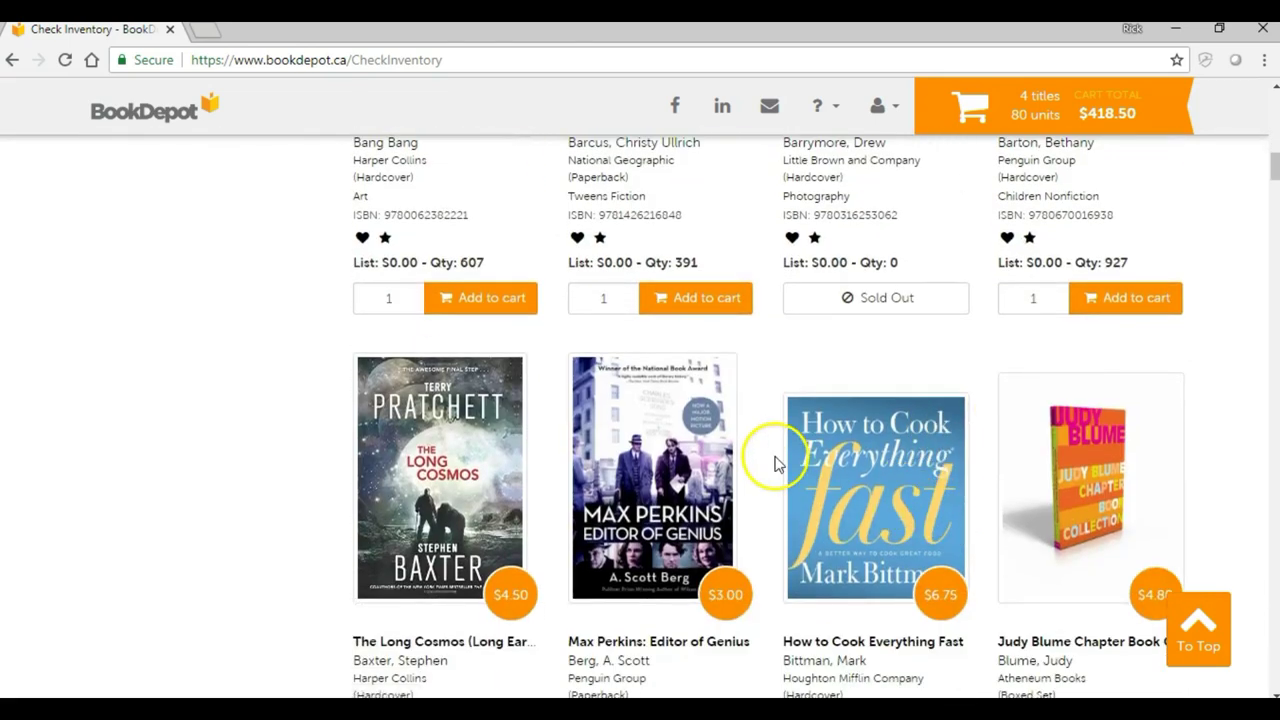
left_click_drag(1267, 178, 1266, 240)
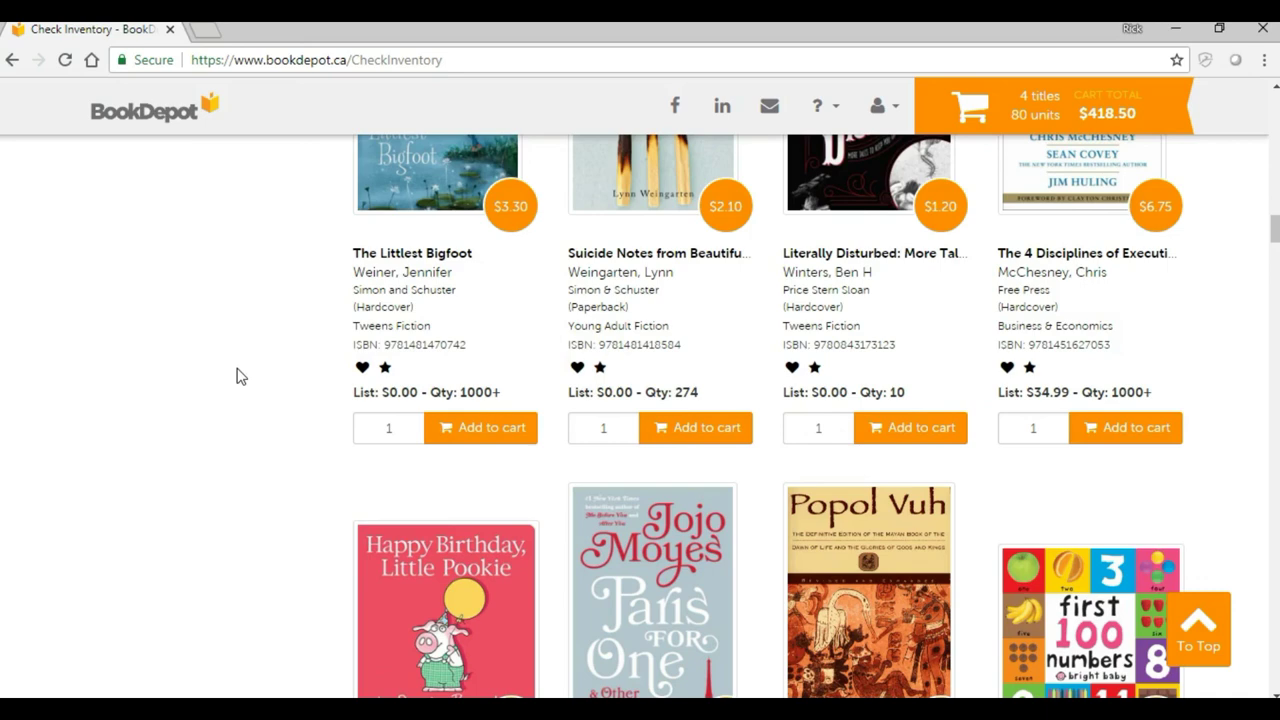
scroll(237, 375, "up", 5)
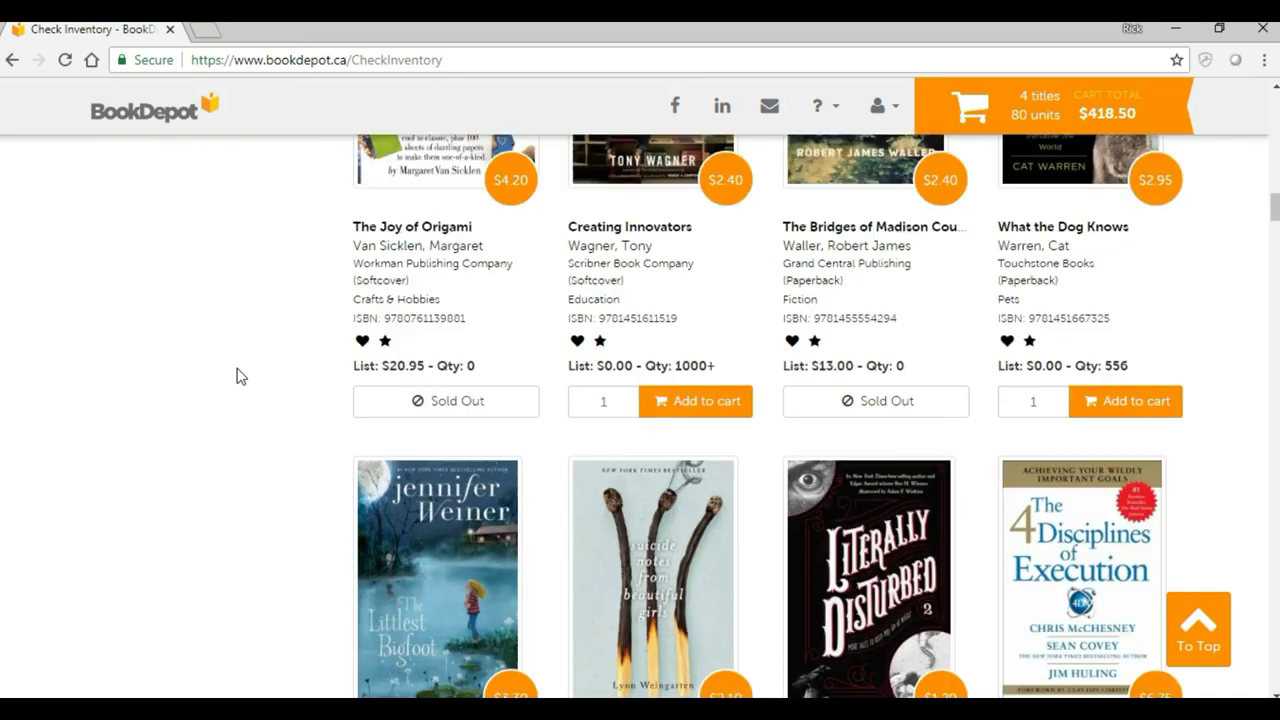
scroll(237, 375, "down", 3)
scroll(237, 375, "down", 5)
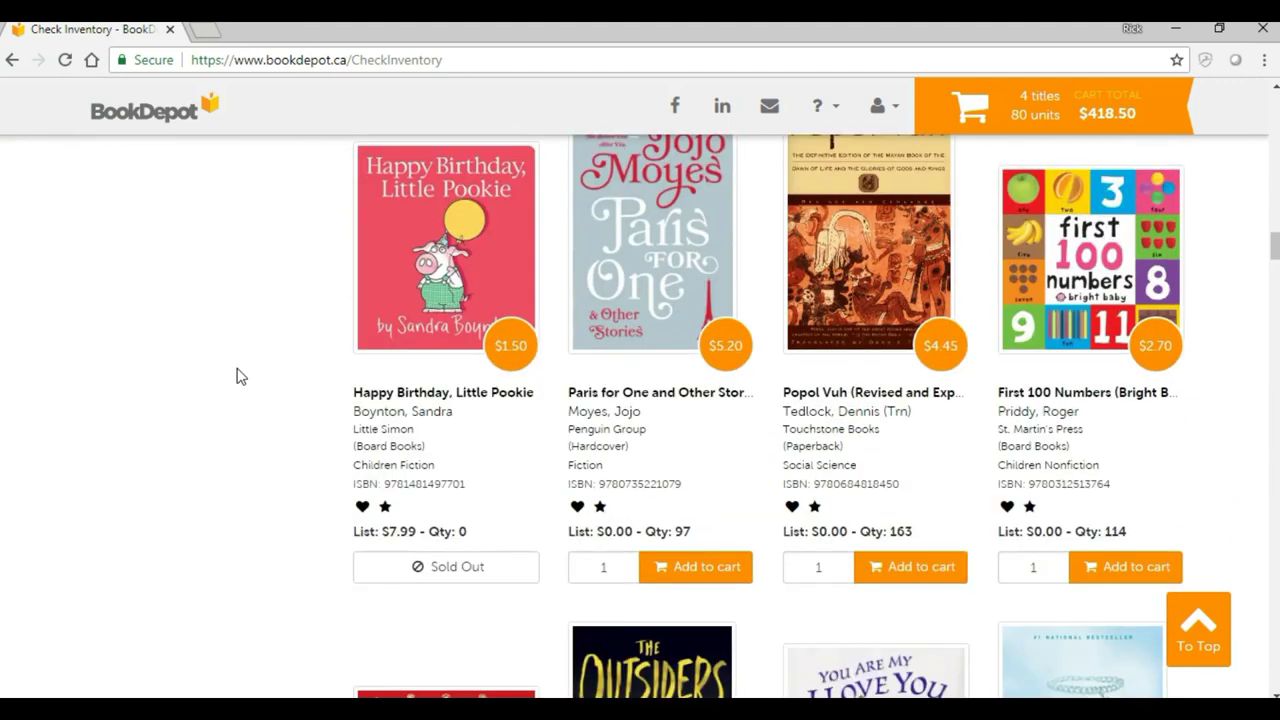
left_click_drag(1274, 245, 1260, 294)
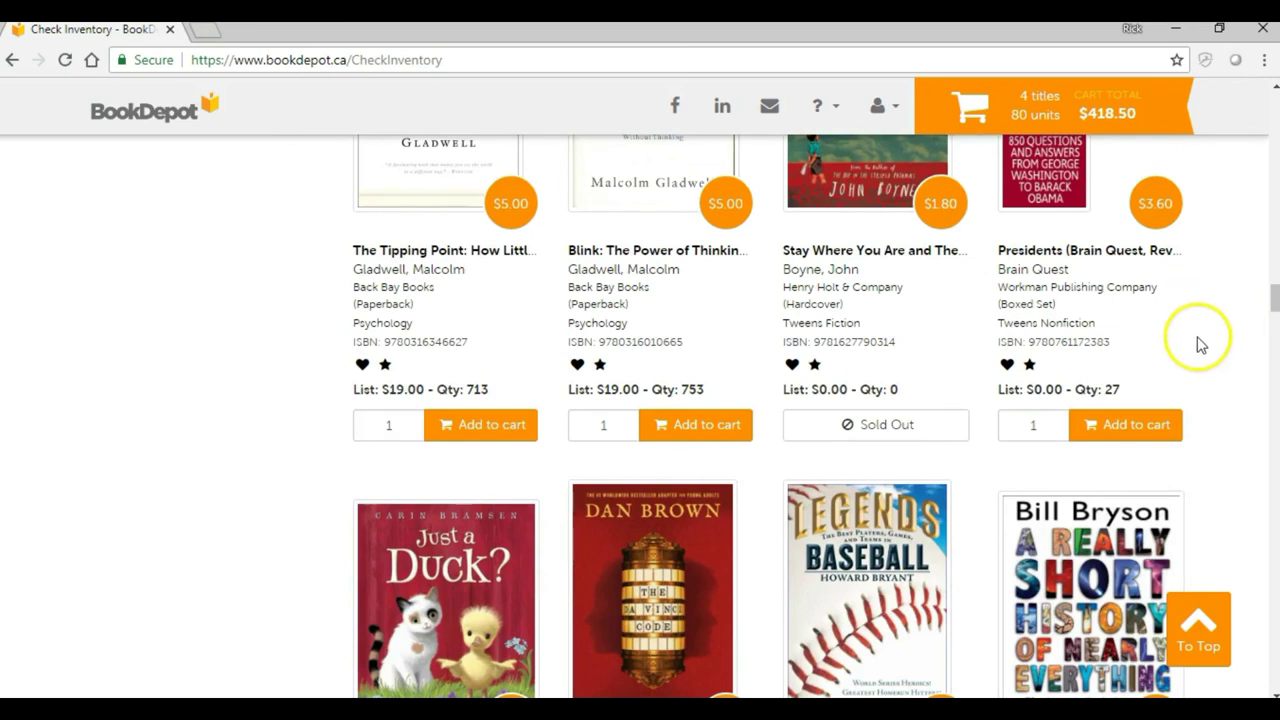
scroll(1205, 361, "down", 1)
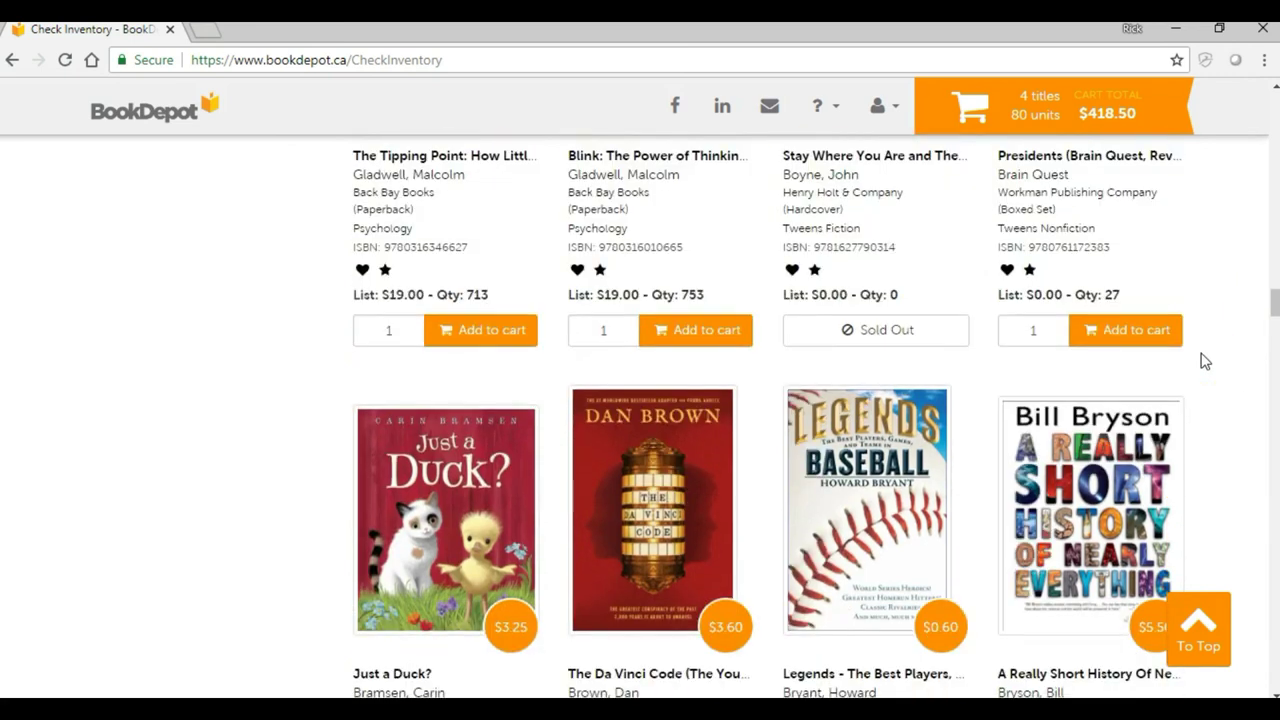